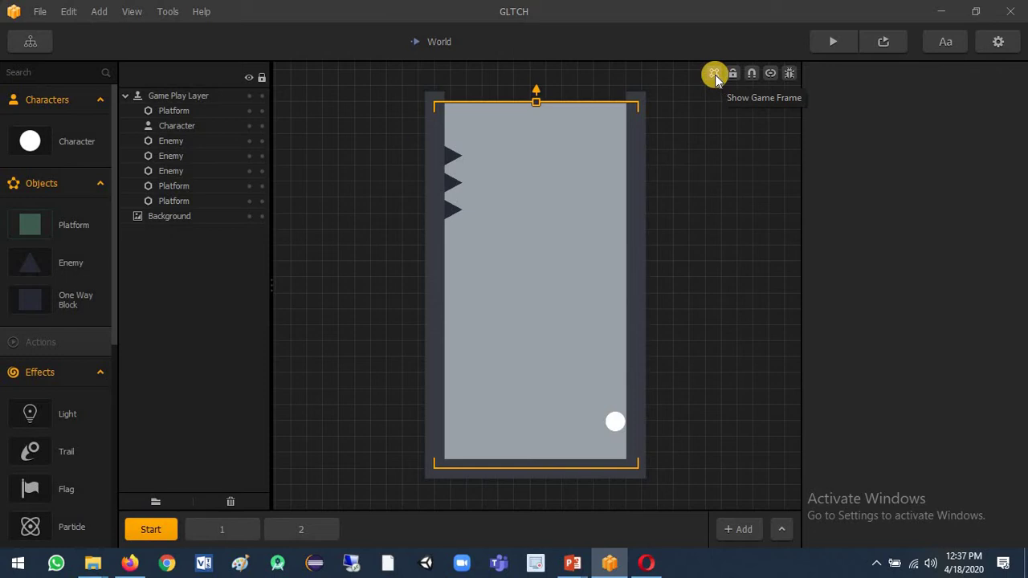
# Try out the game frame, background lock, connection mode and debug mode view options, switching each one off again
pyautogui.click(714, 75)
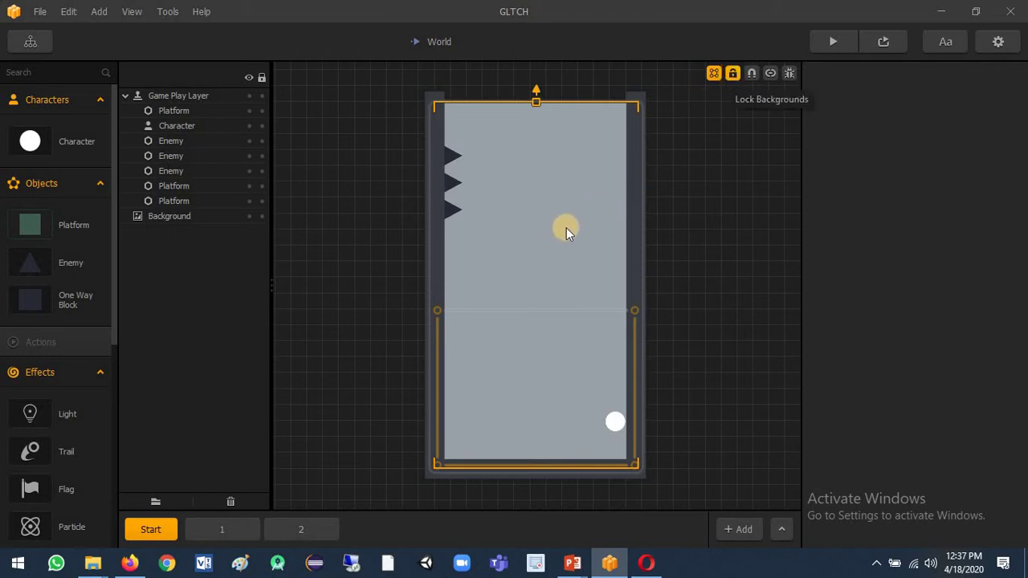
pyautogui.click(770, 74)
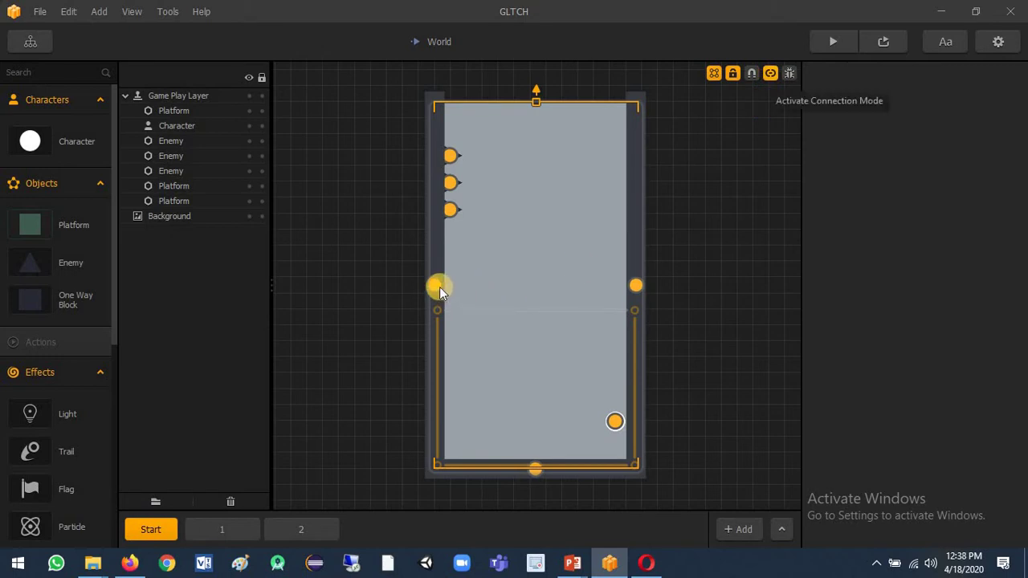
pyautogui.moveTo(440, 287); pyautogui.dragTo(454, 214)
pyautogui.click(771, 74)
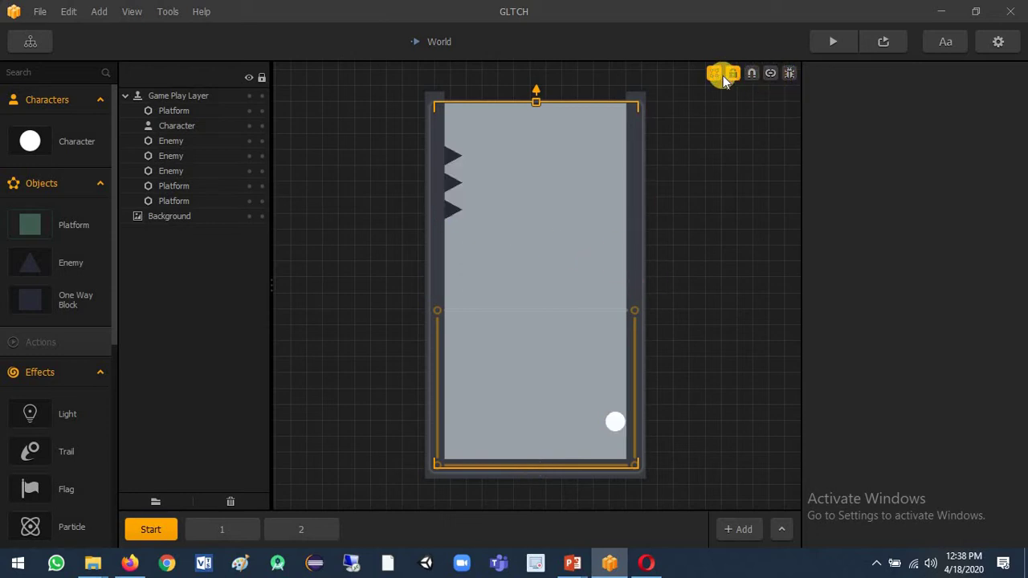
pyautogui.click(731, 75)
pyautogui.click(710, 77)
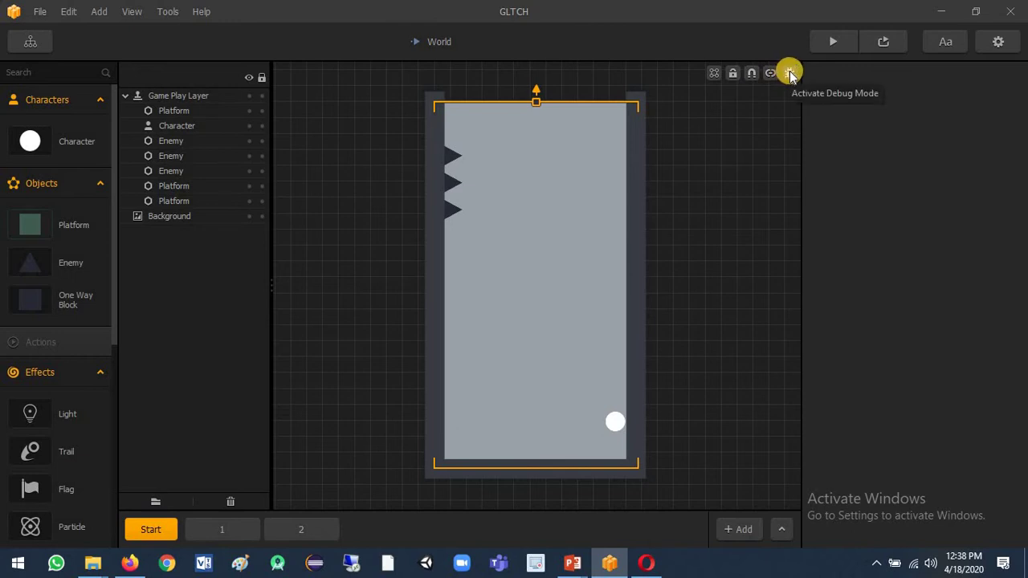
pyautogui.click(790, 73)
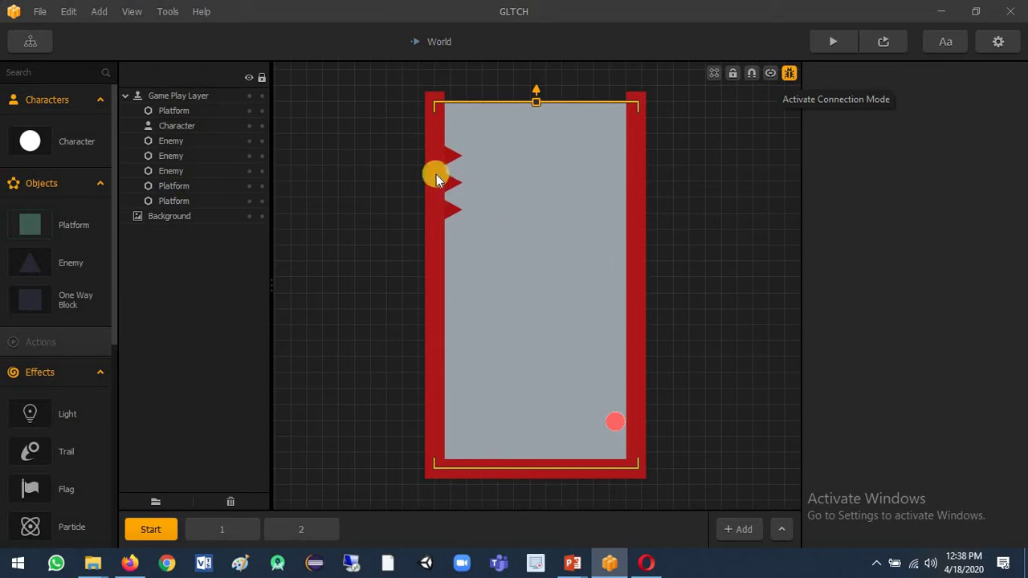
pyautogui.click(789, 73)
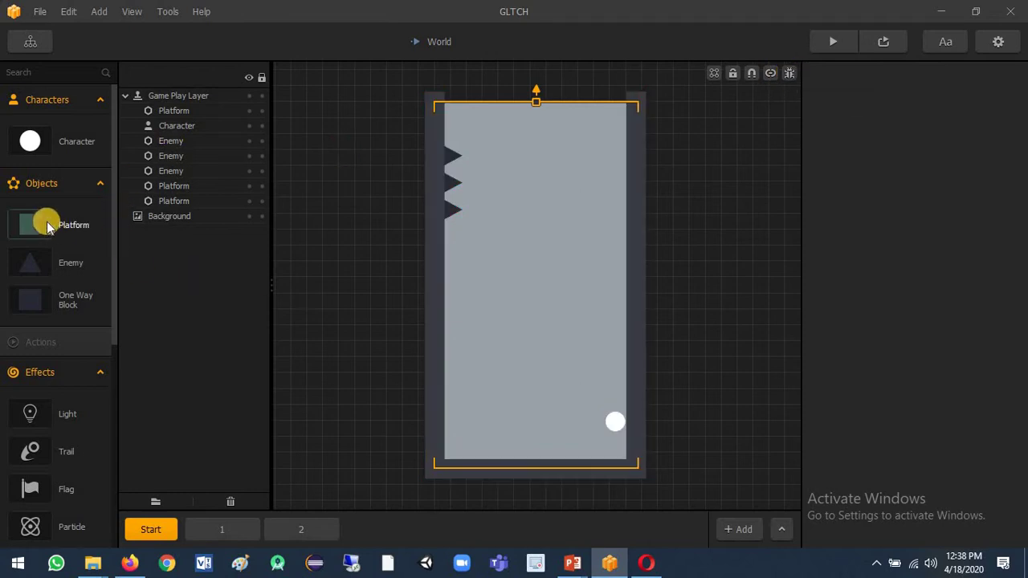
# Replace the Platform object's default animation with Platform.png from the Graphics copy folder
pyautogui.click(27, 227)
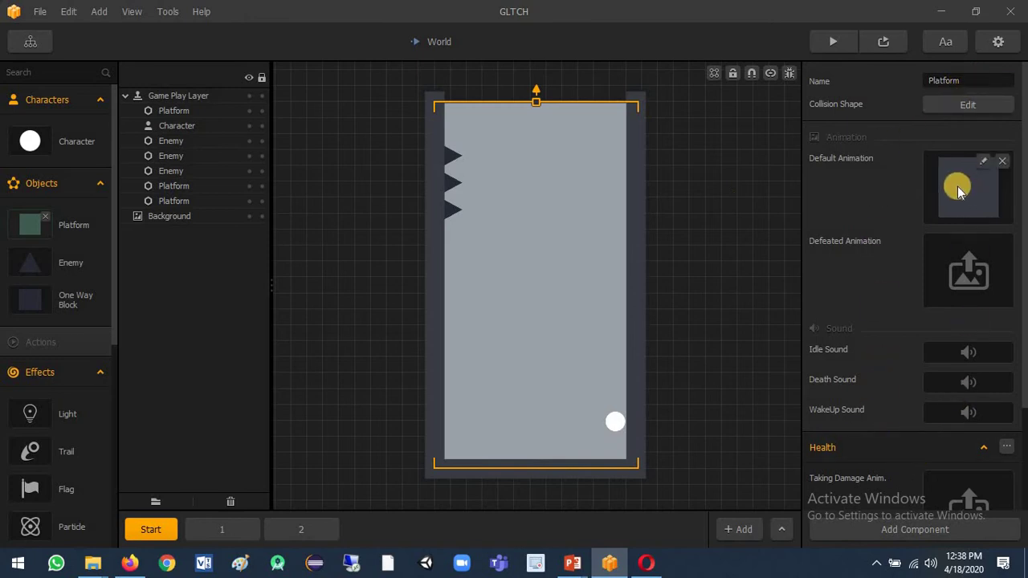
pyautogui.hotkey('alt', 'Tab')
pyautogui.hotkey('alt', 'Tab')
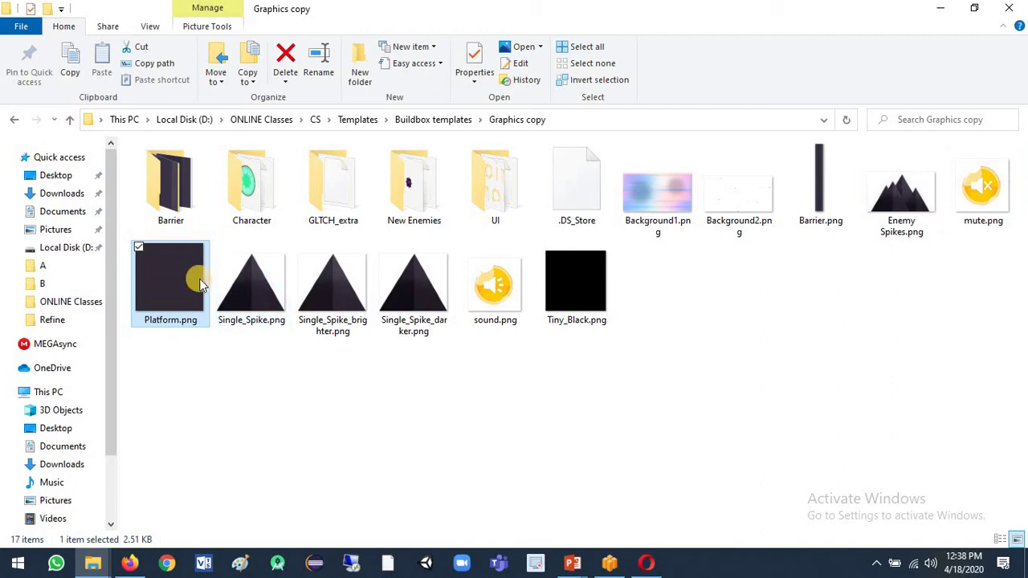
pyautogui.moveTo(201, 281); pyautogui.dragTo(969, 222)
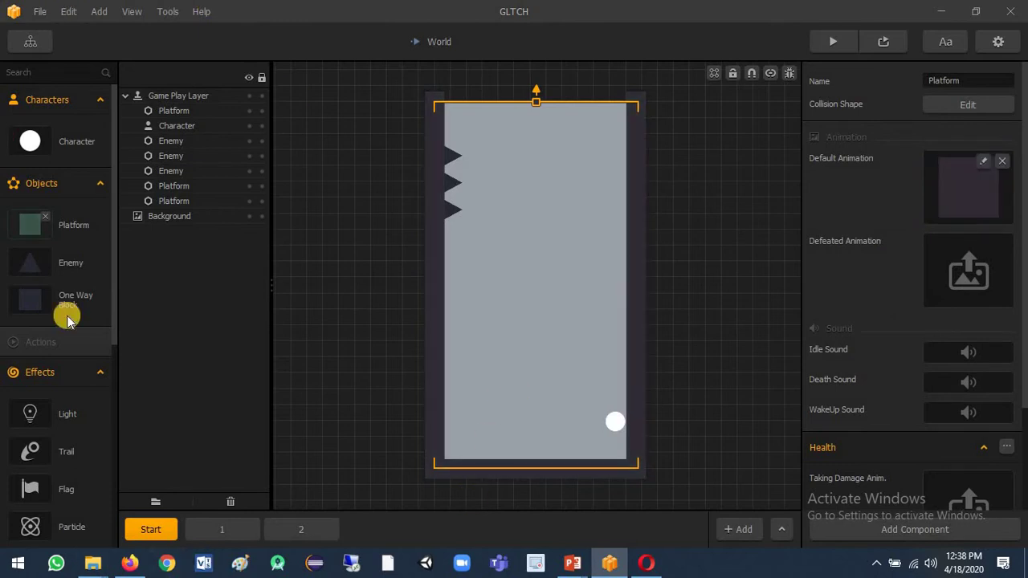
# Replace the Enemy object's default animation with Enemy Spikes.png from the Graphics copy folder
pyautogui.click(42, 268)
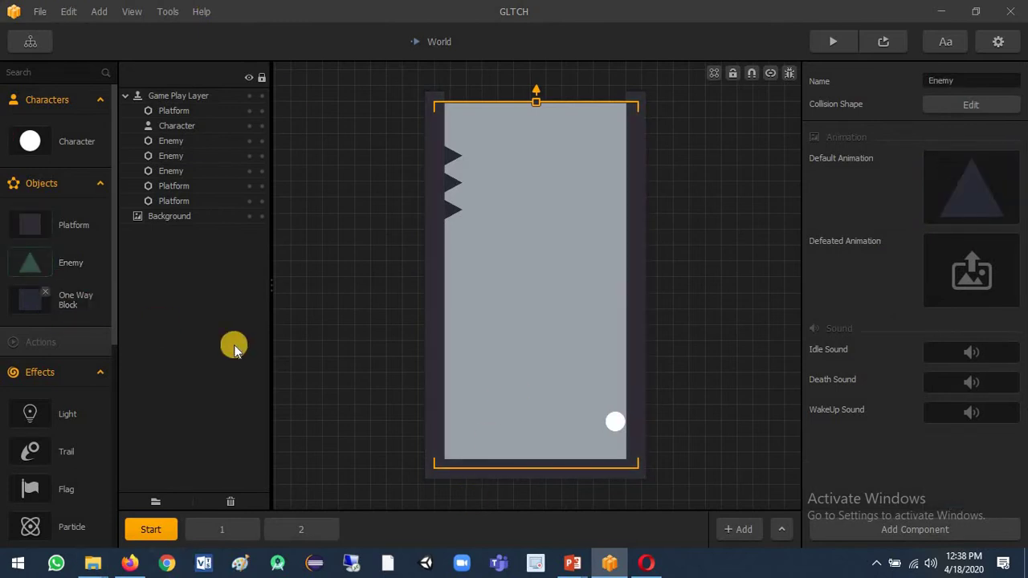
pyautogui.hotkey('alt', 'Tab')
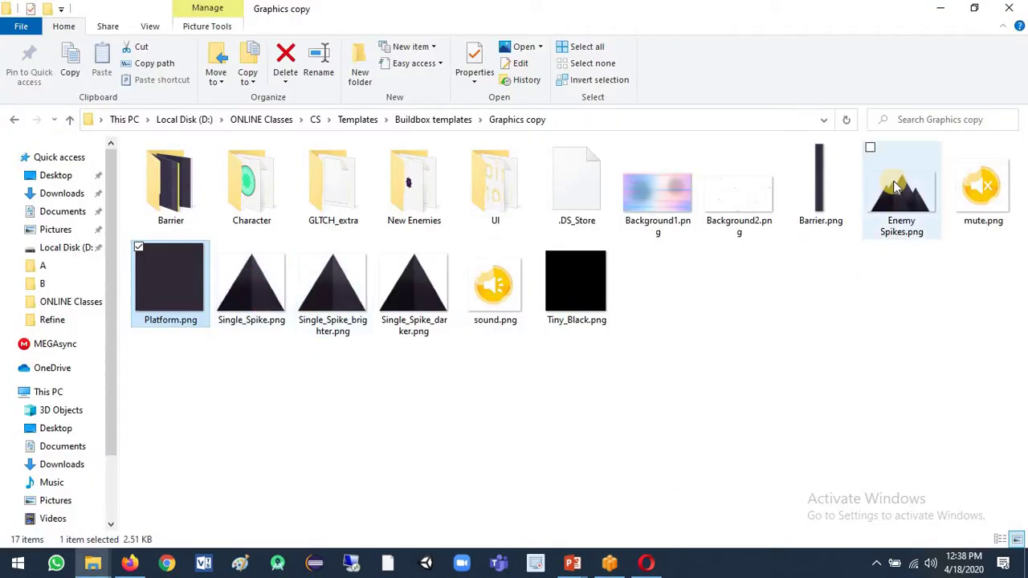
pyautogui.moveTo(898, 186); pyautogui.dragTo(36, 50)
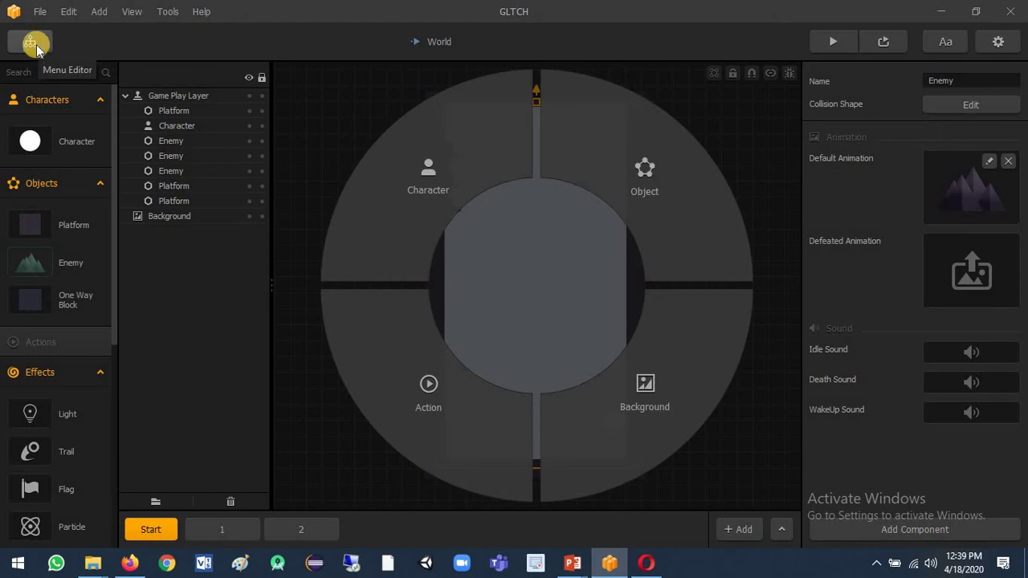
# Go to the Game Mind Map and reopen the World node's scene
pyautogui.click(35, 47)
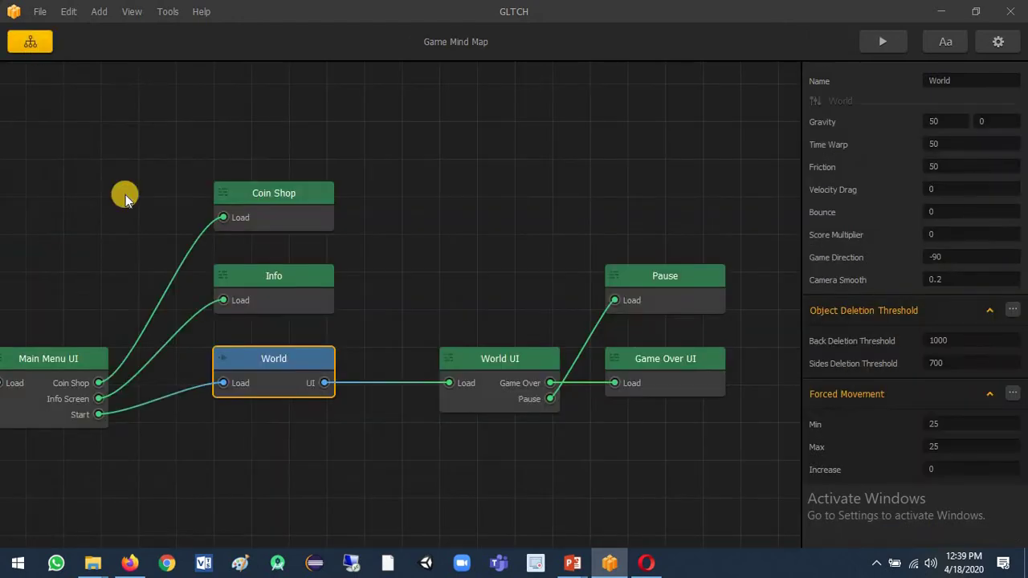
pyautogui.click(290, 381)
pyautogui.click(290, 381)
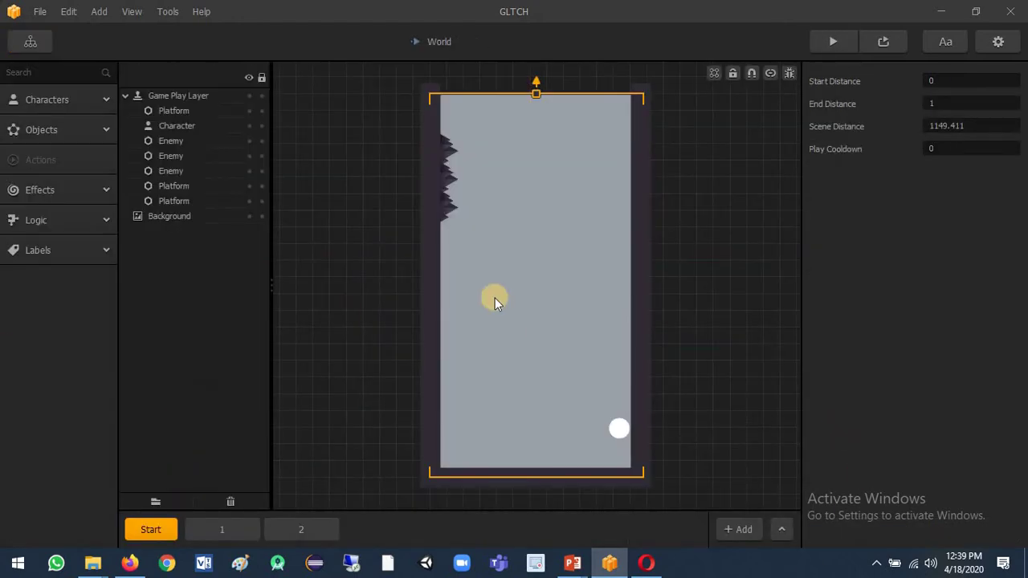
# Replace the Background layer's image with Background1.png from the Graphics copy folder
pyautogui.click(180, 227)
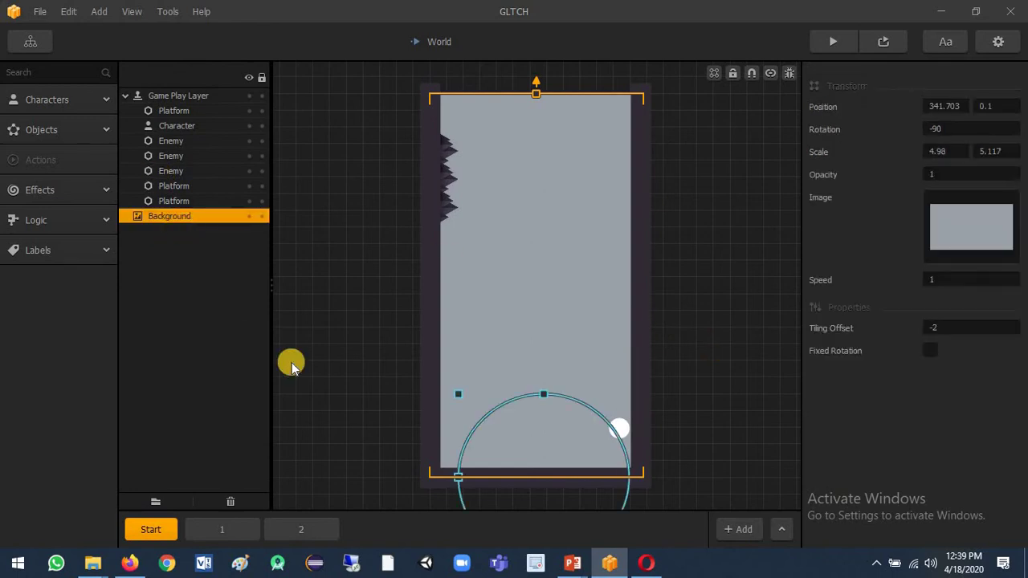
pyautogui.hotkey('alt', 'Tab')
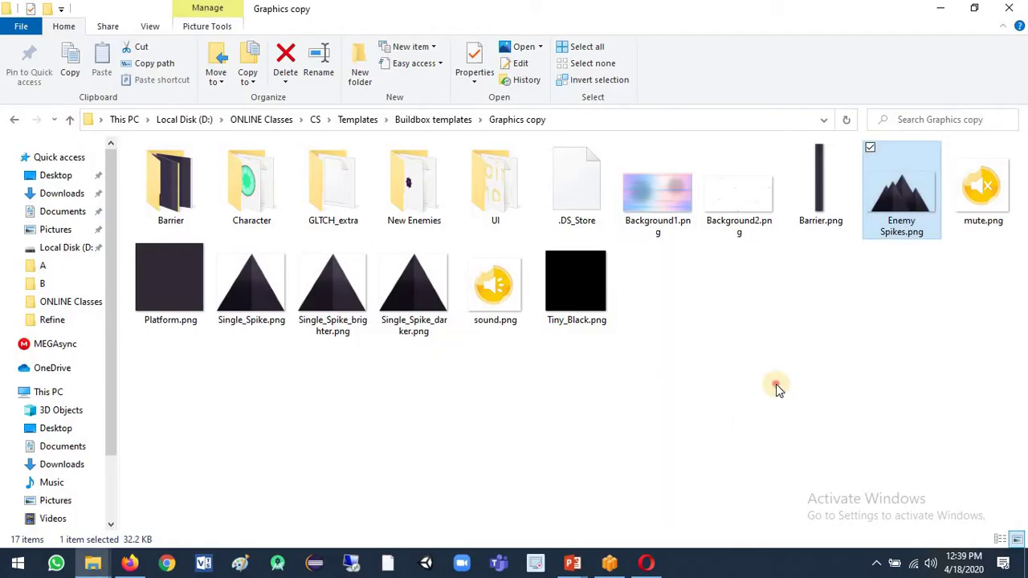
pyautogui.moveTo(671, 197); pyautogui.dragTo(978, 233)
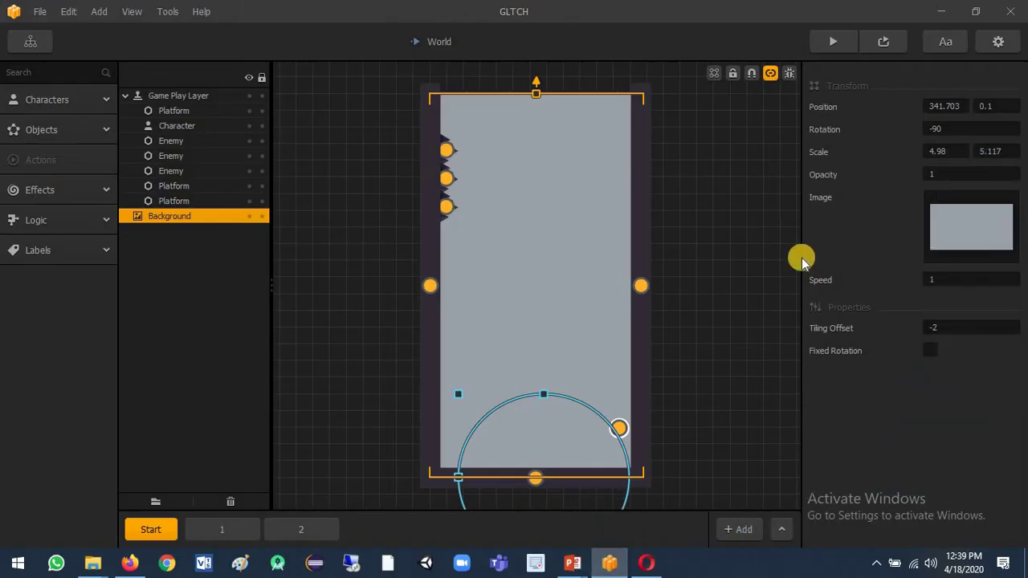
# Switch off connection mode and try fitting the background with rotations of 0 and 90 and an X scale of 1
pyautogui.click(770, 73)
pyautogui.click(957, 131)
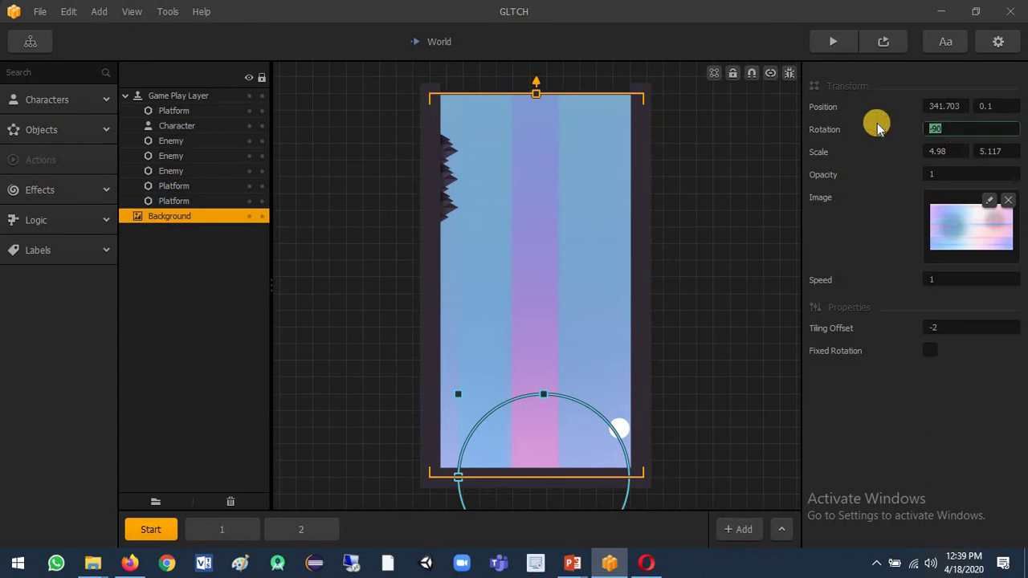
pyautogui.write('0')
pyautogui.press('Return')
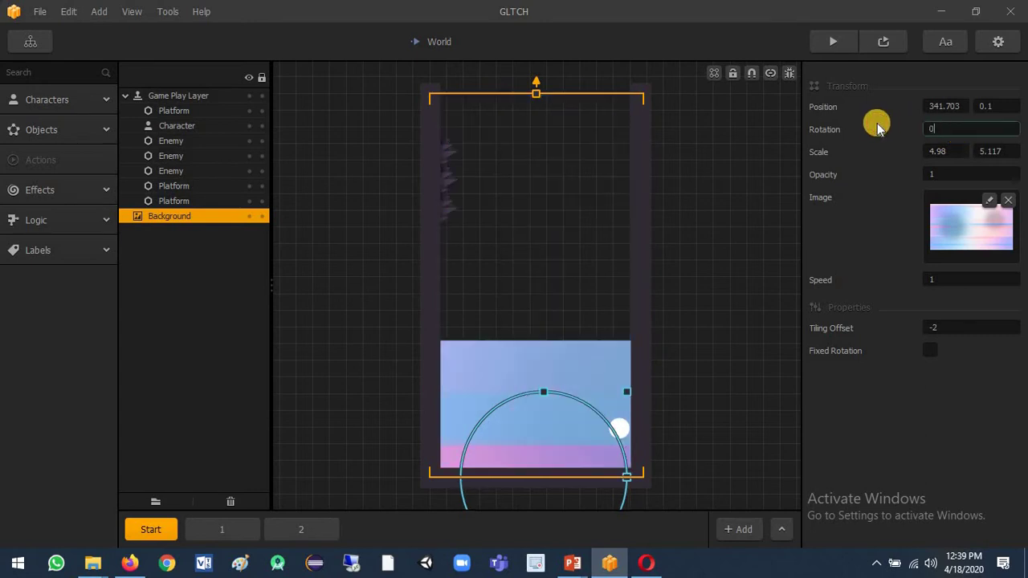
pyautogui.click(953, 128)
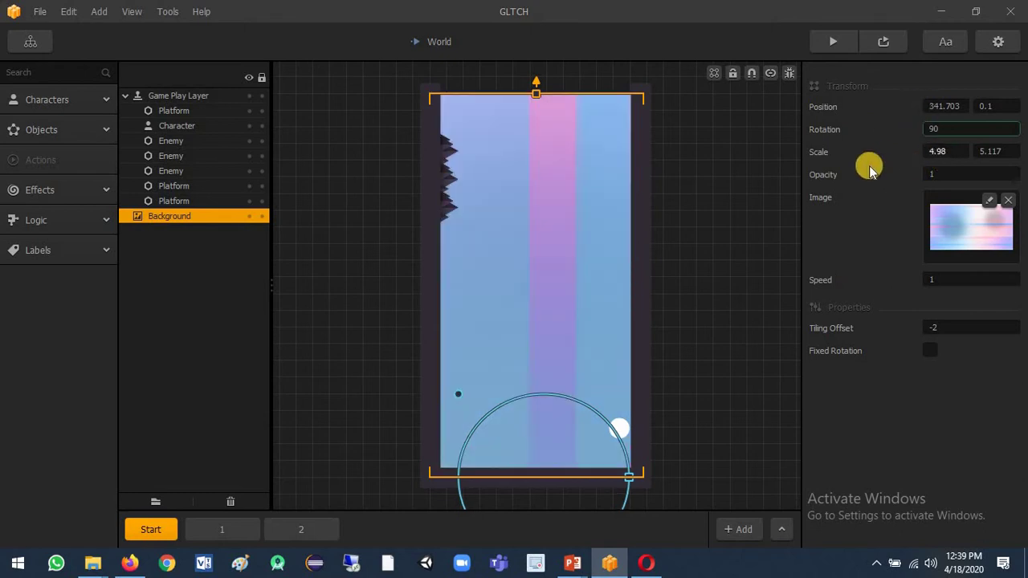
pyautogui.click(926, 146)
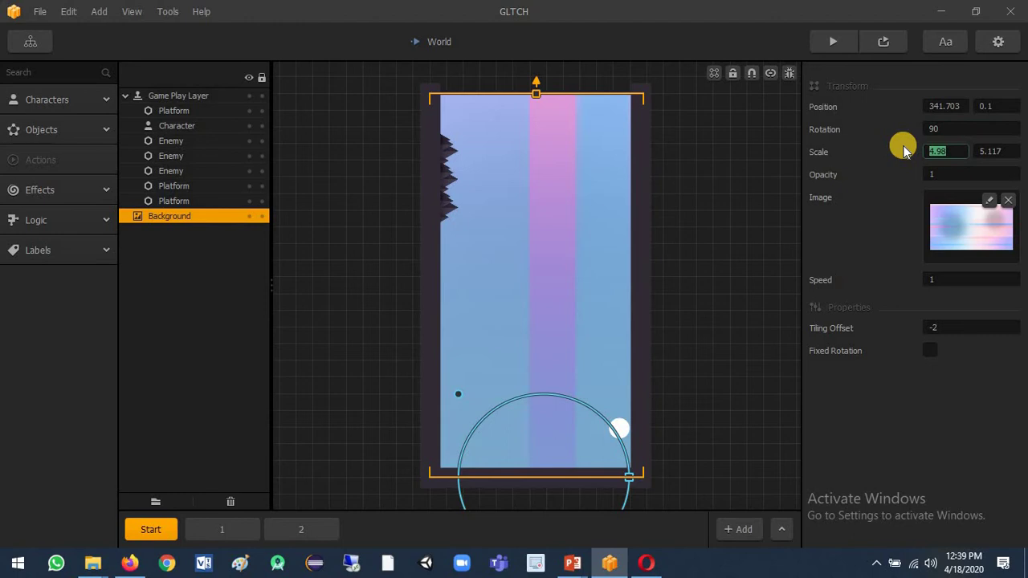
pyautogui.write('1')
pyautogui.click(1012, 151)
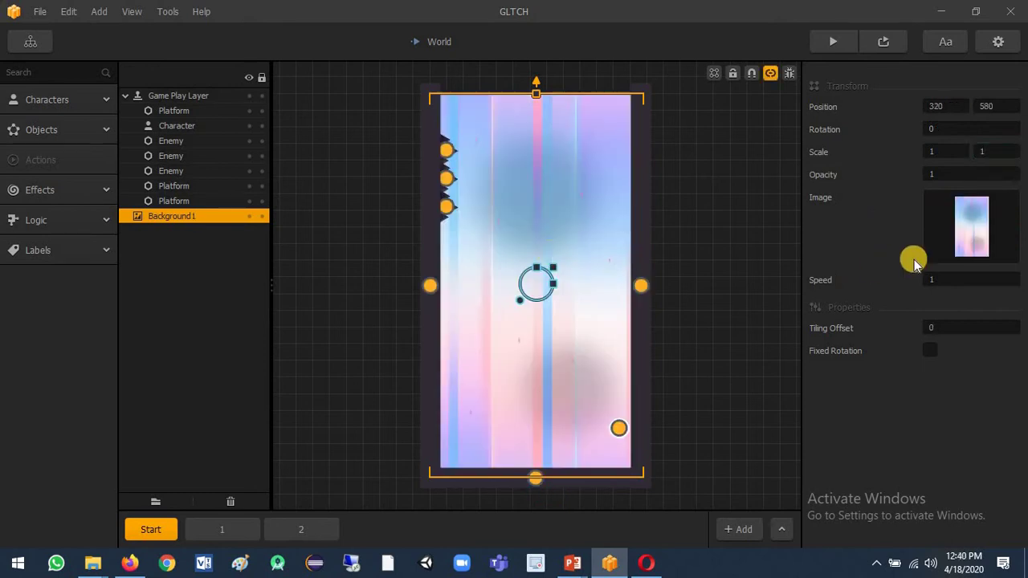
# Switch off connection mode and delete the Background1 layer from the Start scene
pyautogui.click(771, 73)
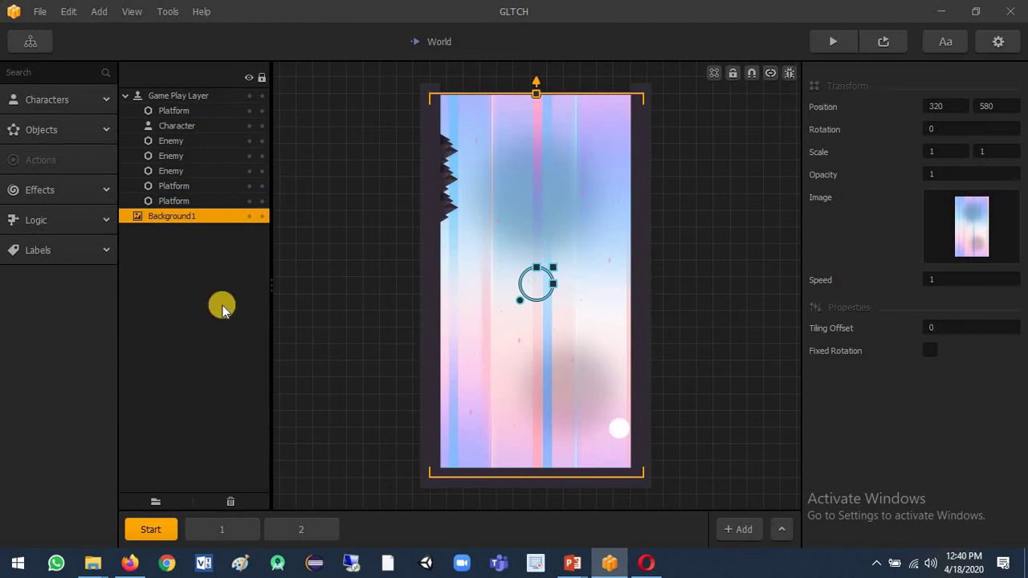
pyautogui.click(185, 198)
pyautogui.click(179, 217)
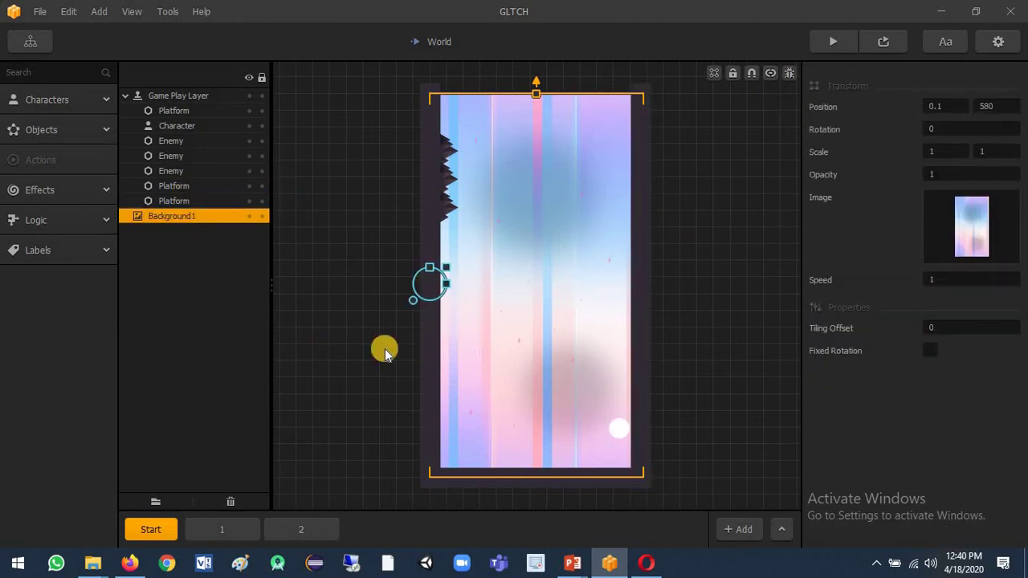
pyautogui.press('Delete')
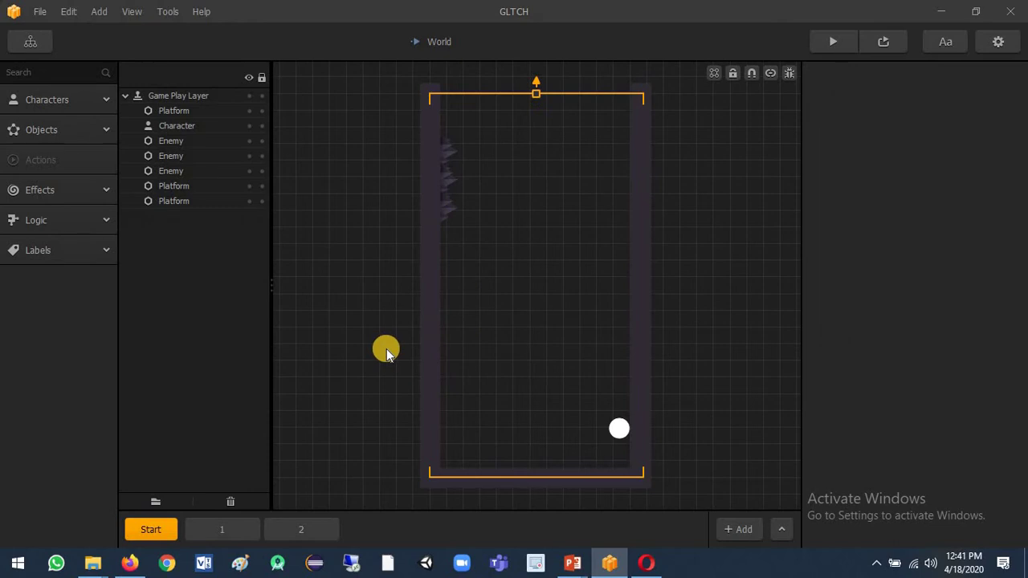
# Add Background1.png from the Graphics copy folder as a background and place it below the Game Play Layer's objects
pyautogui.hotkey('alt', 'Tab')
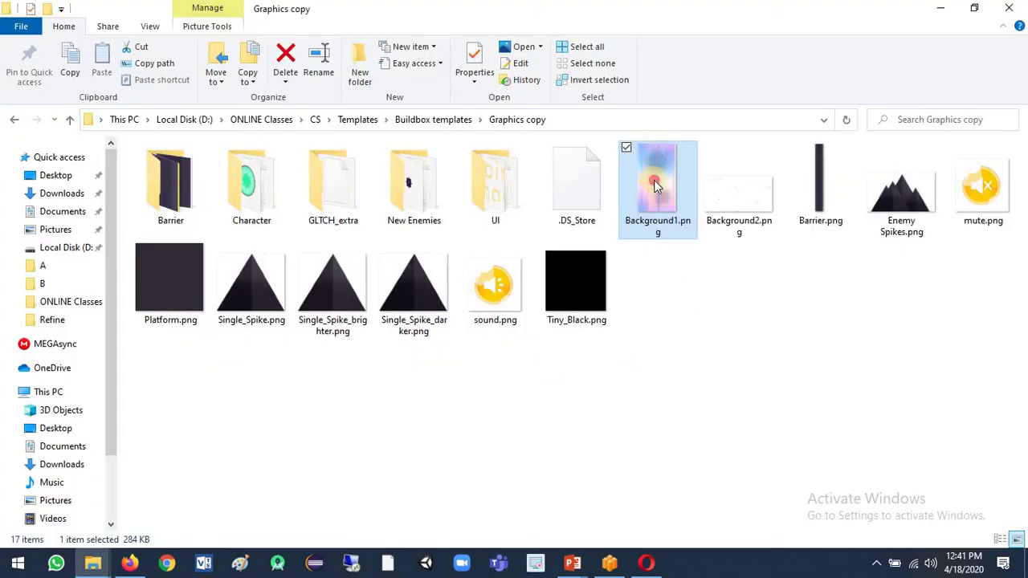
pyautogui.moveTo(655, 186); pyautogui.dragTo(651, 426)
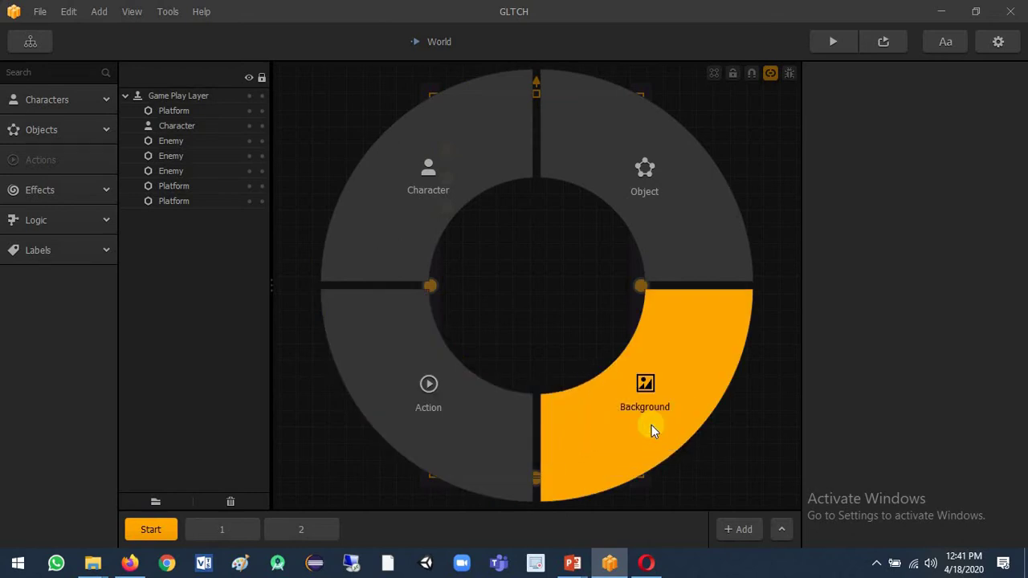
pyautogui.click(651, 425)
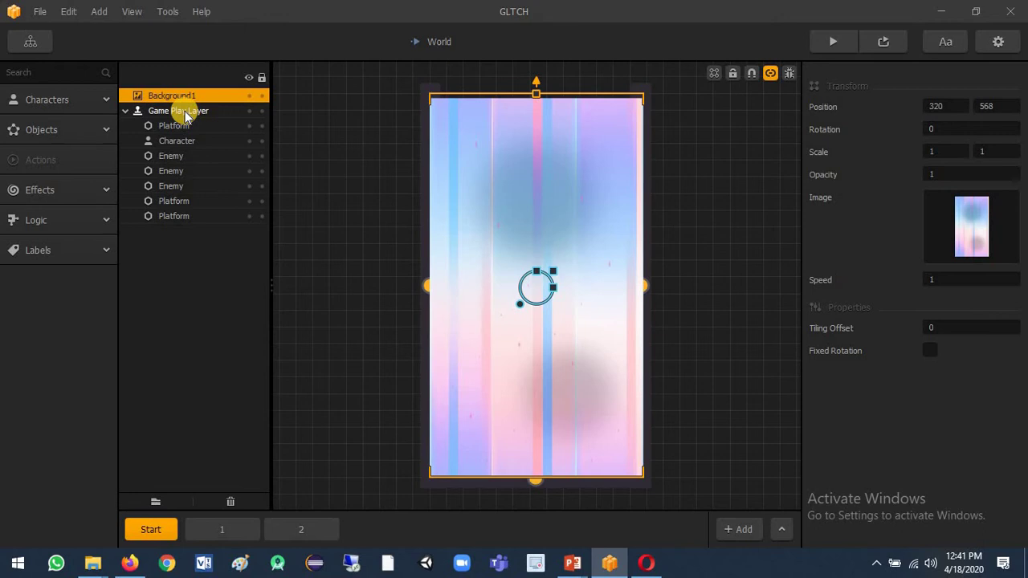
pyautogui.rightClick(532, 200)
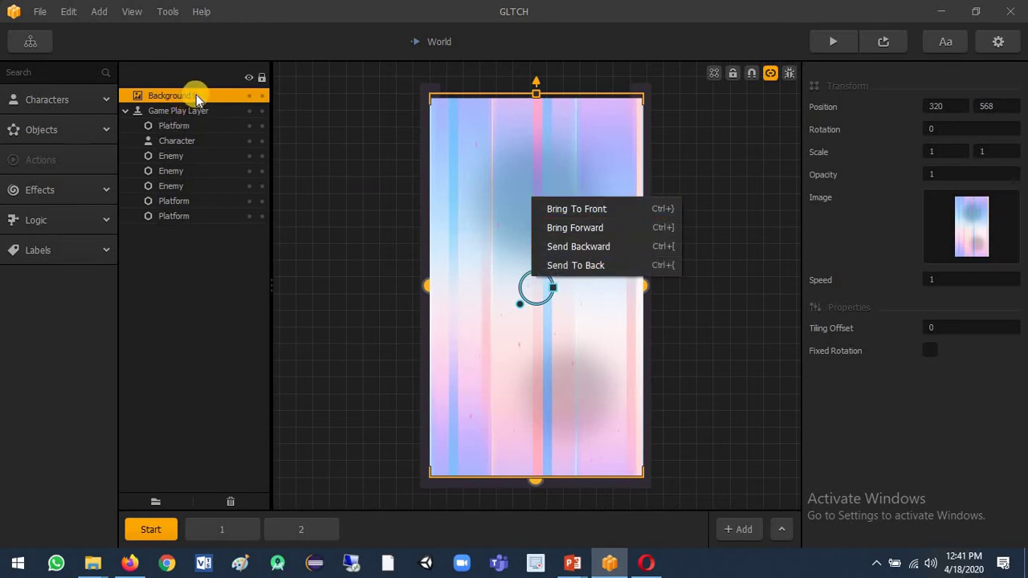
pyautogui.moveTo(197, 98); pyautogui.dragTo(174, 238)
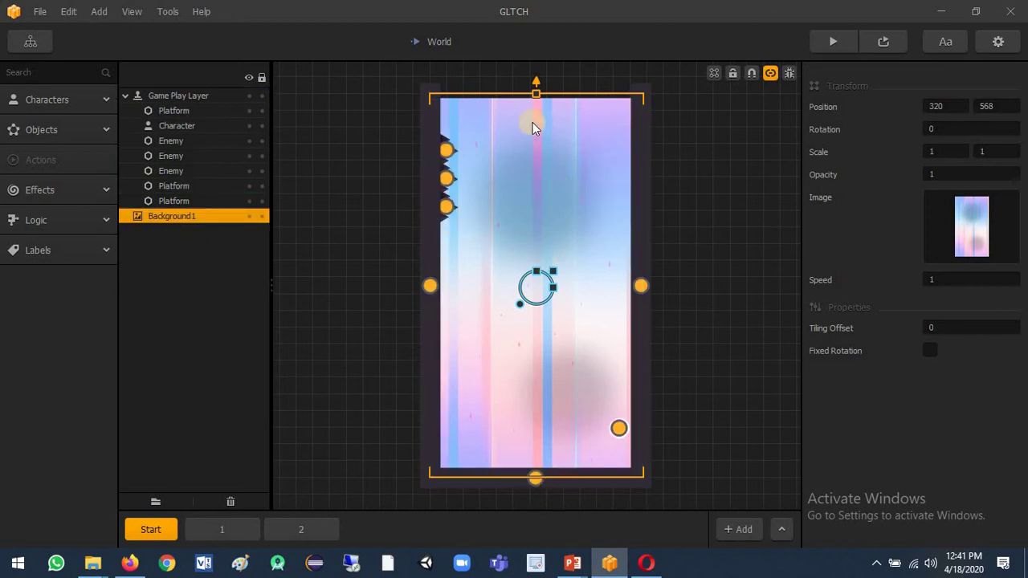
# Shift Background1 up to a Y position of 579 and switch off connection mode
pyautogui.click(188, 202)
pyautogui.click(180, 215)
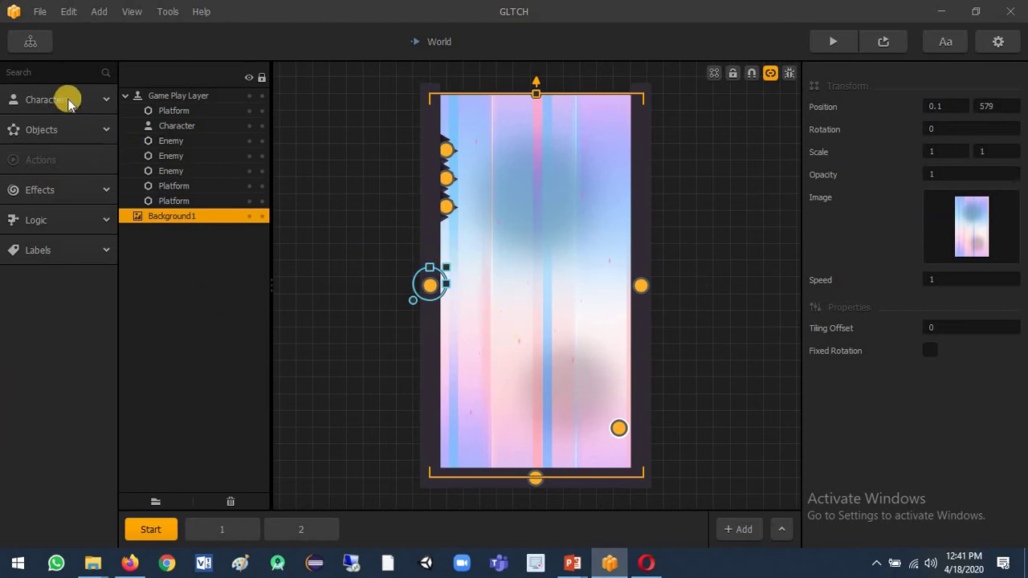
pyautogui.click(770, 73)
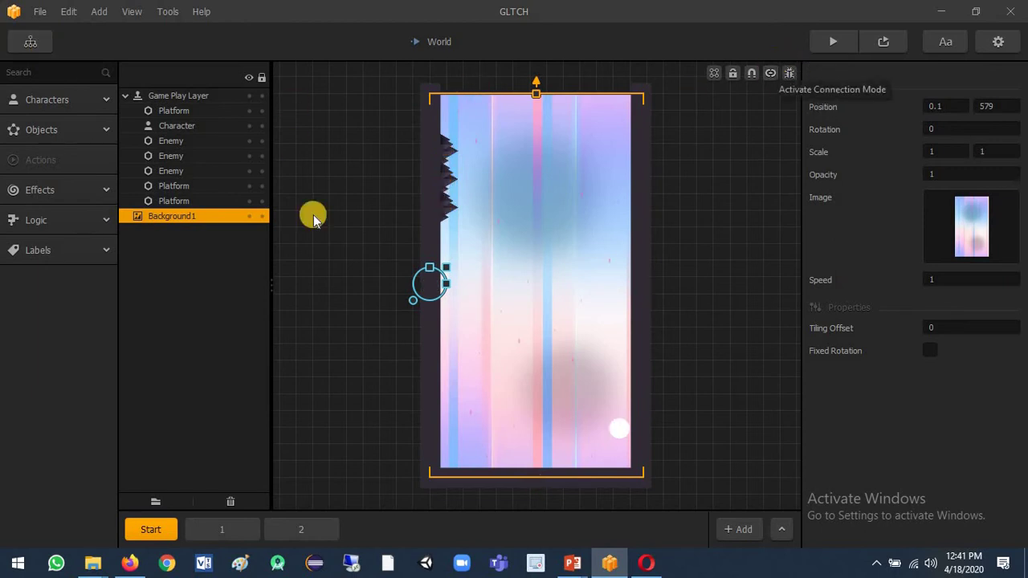
# Delete the five Enemy spikes clustered in the middle of scene 1, keeping the ones along the side walls
pyautogui.click(222, 531)
pyautogui.click(524, 329)
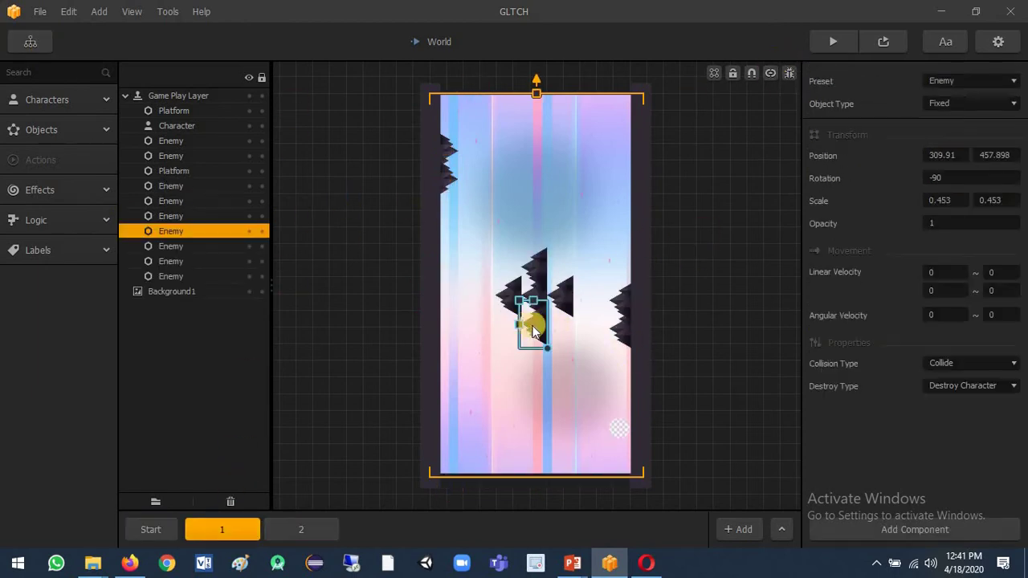
pyautogui.press('Delete')
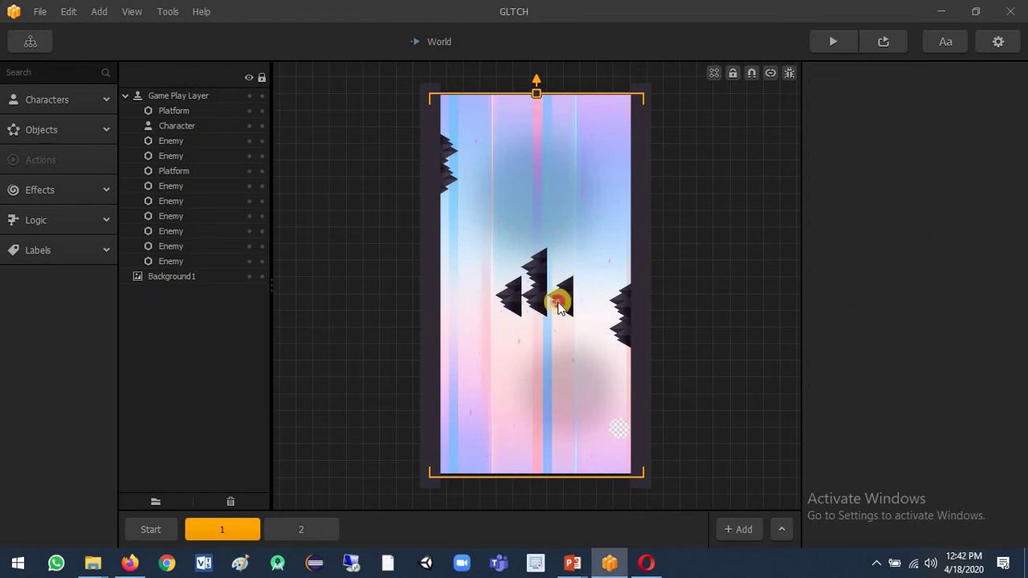
pyautogui.click(557, 295)
pyautogui.press('Delete')
pyautogui.click(532, 294)
pyautogui.press('Delete')
pyautogui.click(530, 304)
pyautogui.press('Delete')
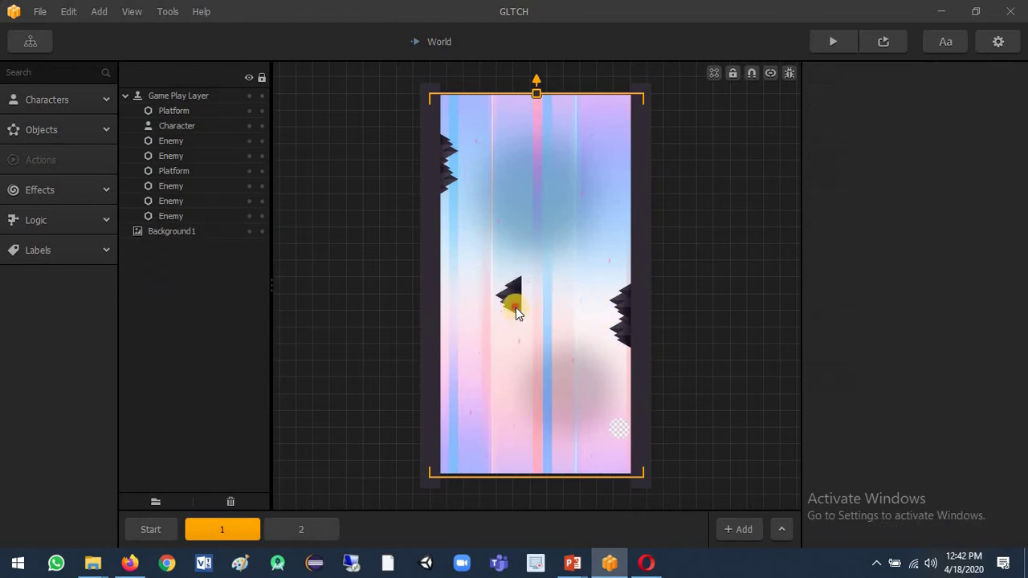
pyautogui.click(514, 304)
pyautogui.press('Delete')
# Delete scene 2 from the World
pyautogui.click(330, 531)
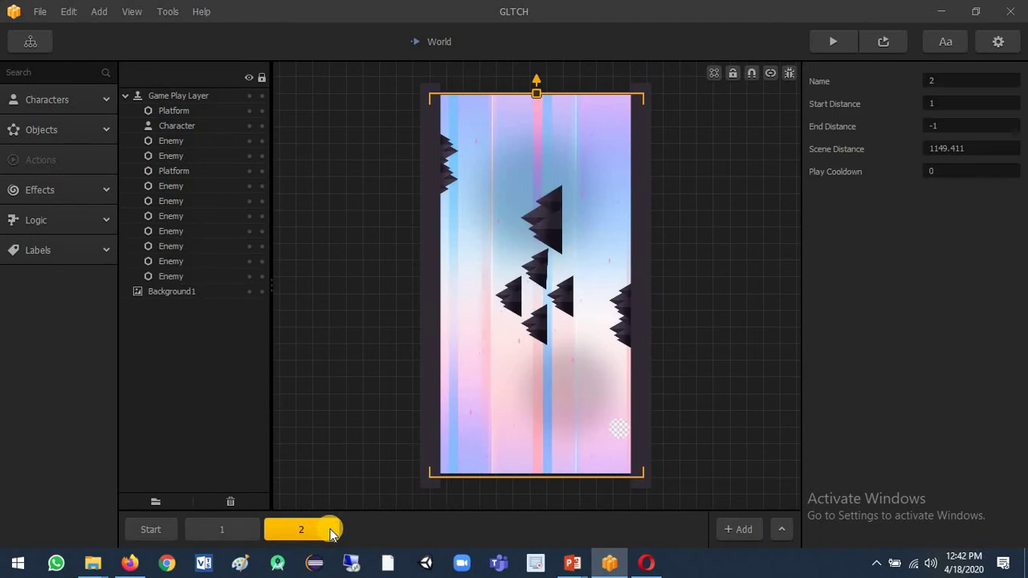
pyautogui.press('Delete')
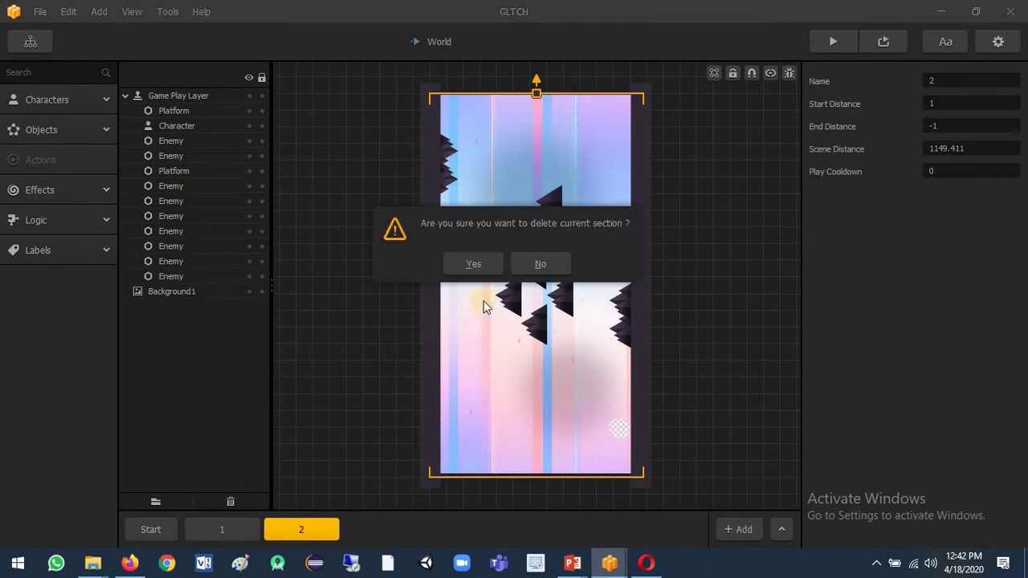
pyautogui.click(476, 264)
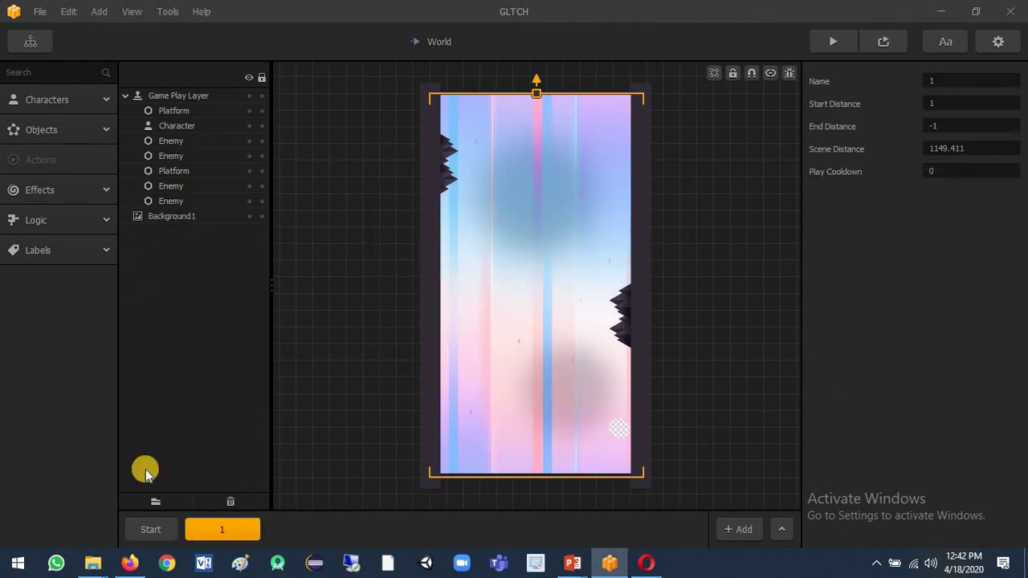
# Return to the Game Mind Map and show all of its nodes
pyautogui.click(32, 44)
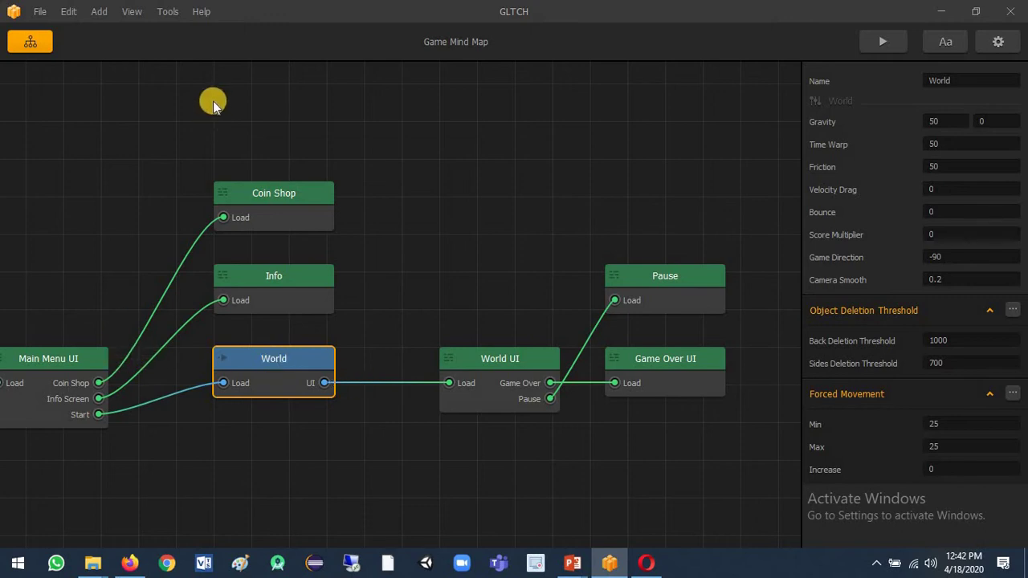
pyautogui.click(134, 13)
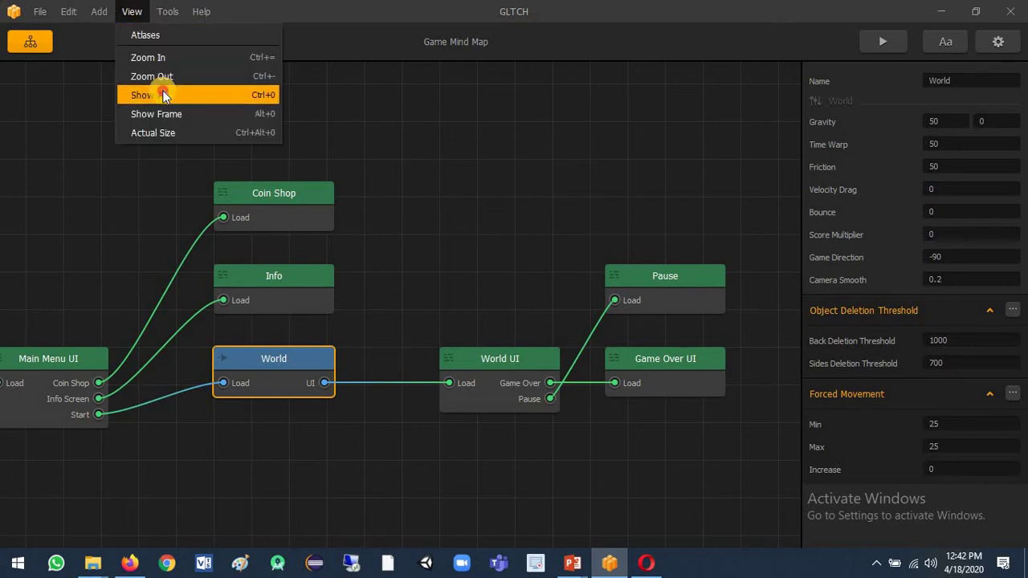
pyautogui.click(163, 95)
pyautogui.click(132, 12)
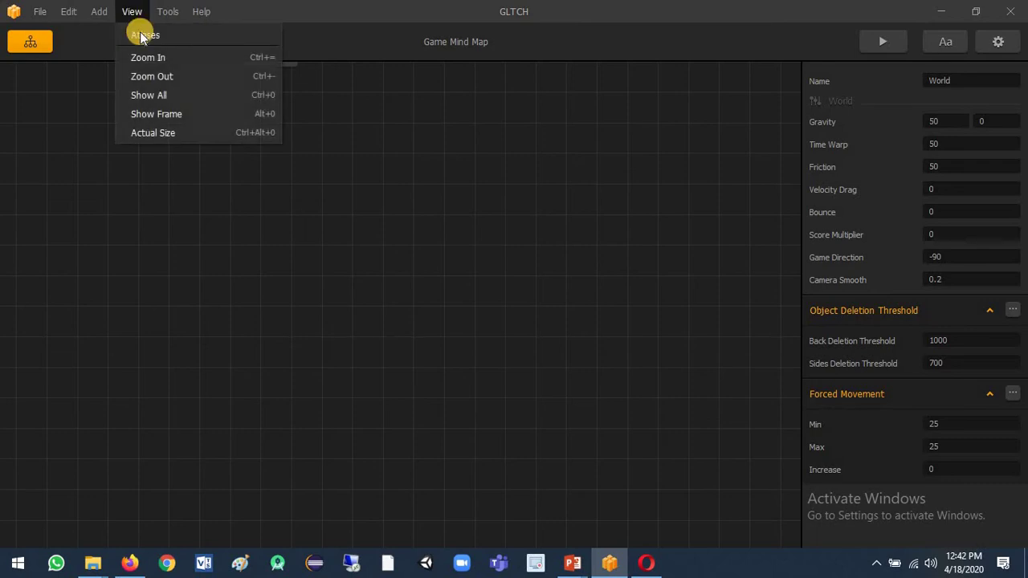
pyautogui.click(161, 94)
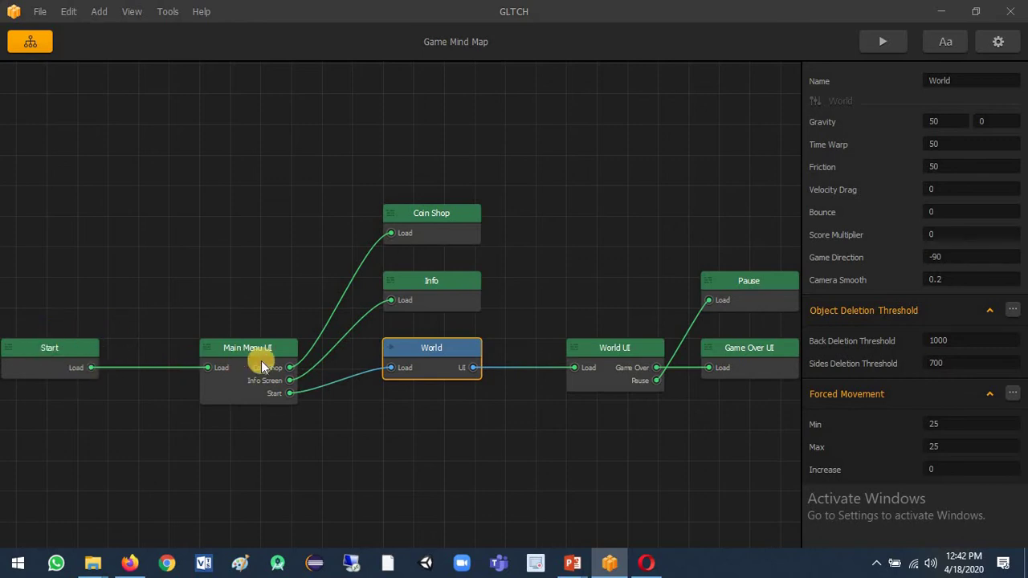
# Open the Main Menu UI from the mind map and fit its frame in the view
pyautogui.doubleClick(450, 367)
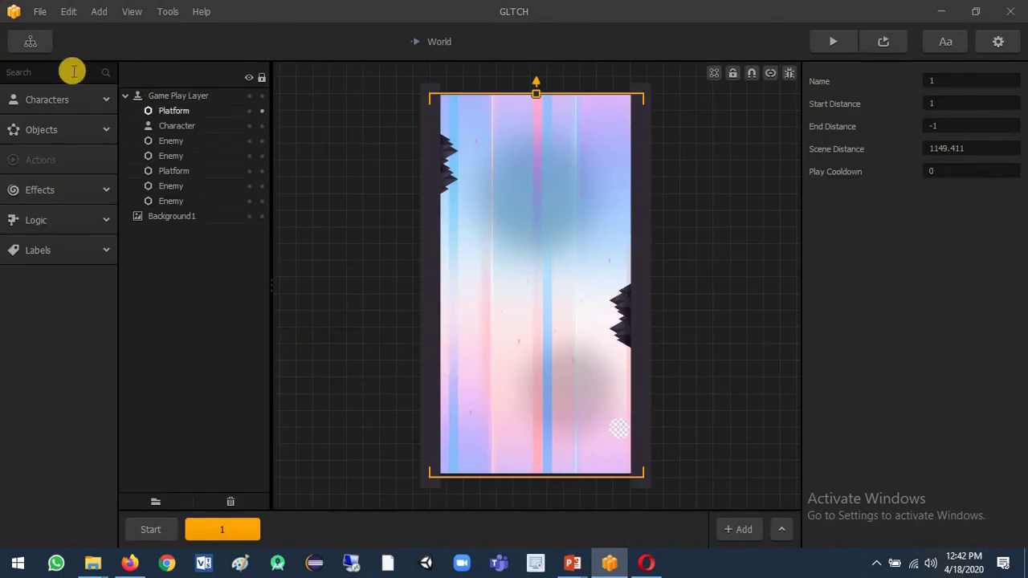
pyautogui.click(37, 48)
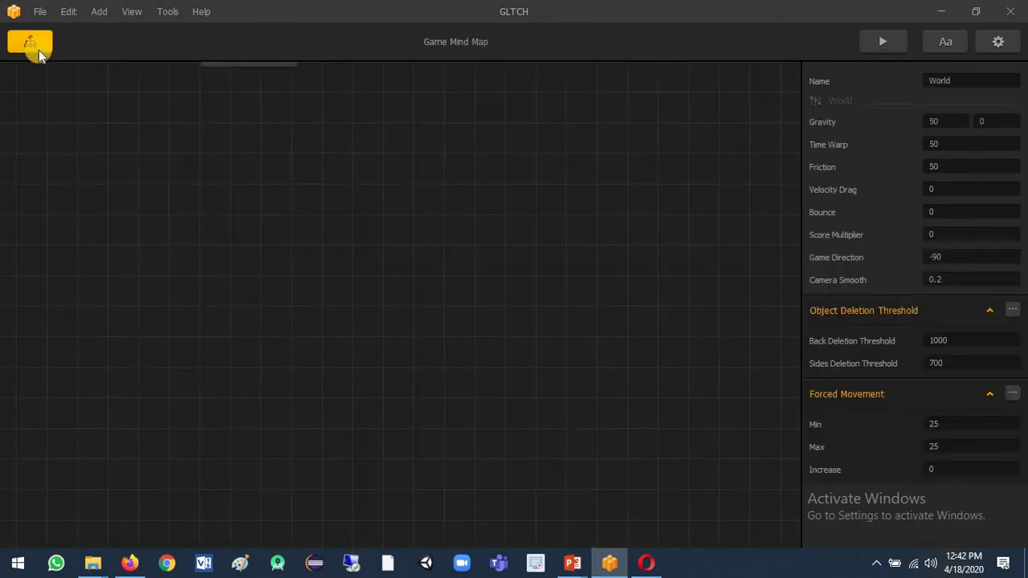
pyautogui.click(136, 12)
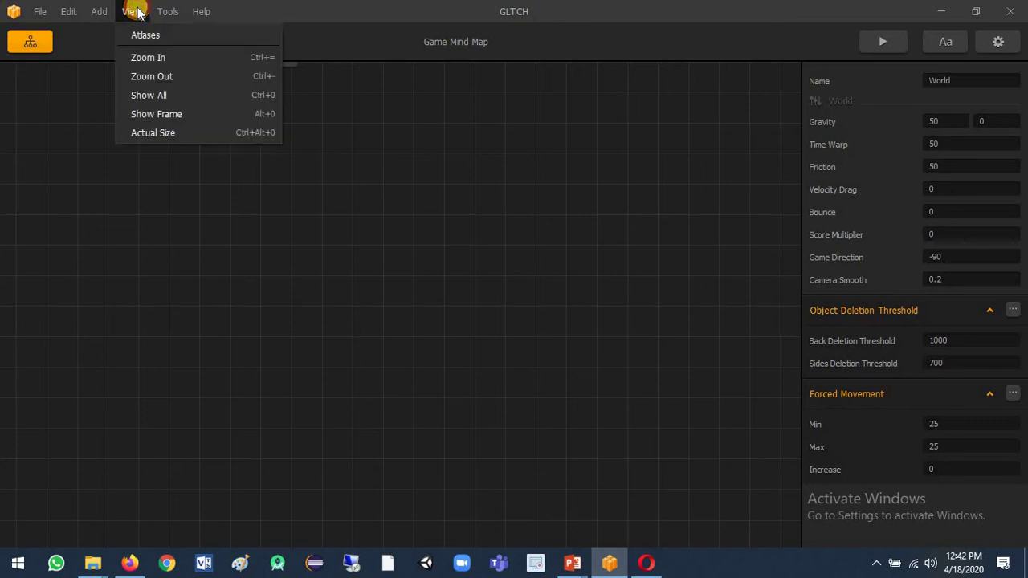
pyautogui.click(166, 118)
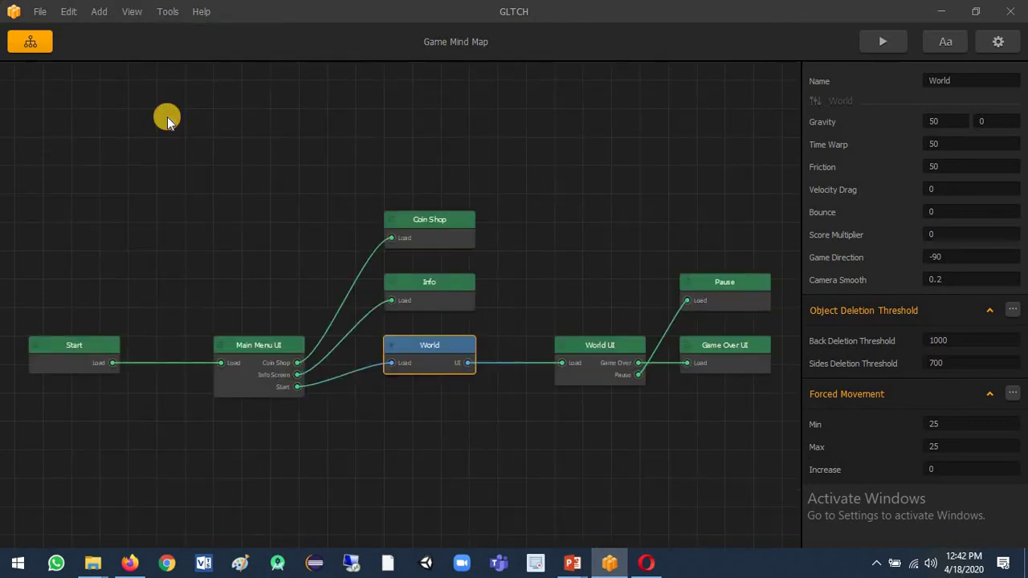
pyautogui.doubleClick(273, 366)
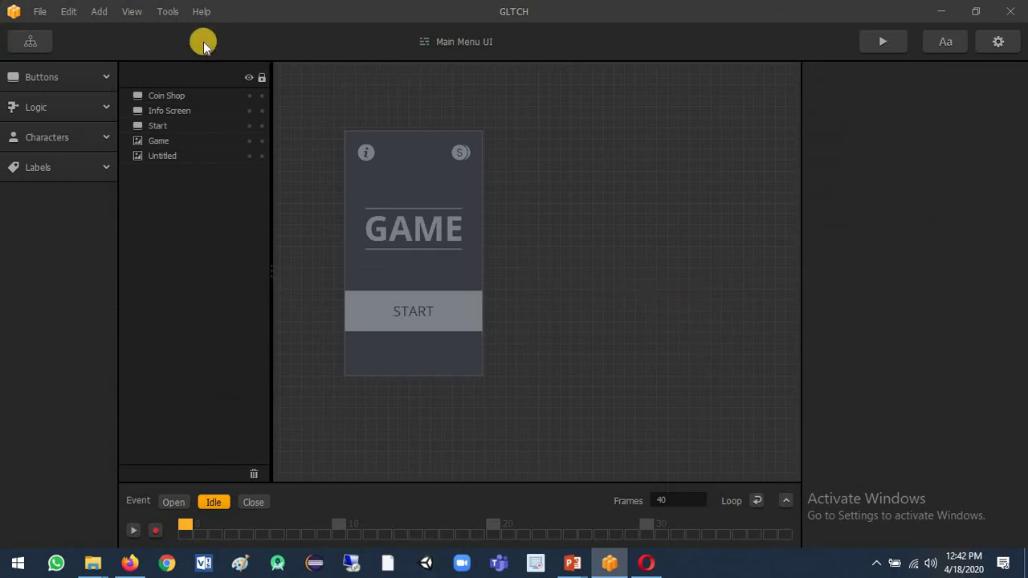
pyautogui.click(135, 13)
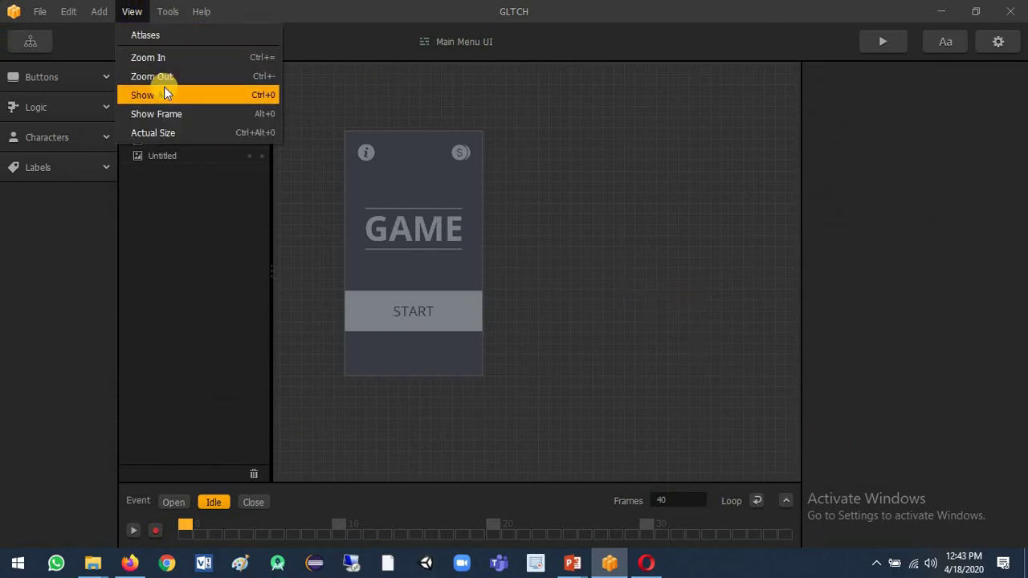
pyautogui.click(172, 113)
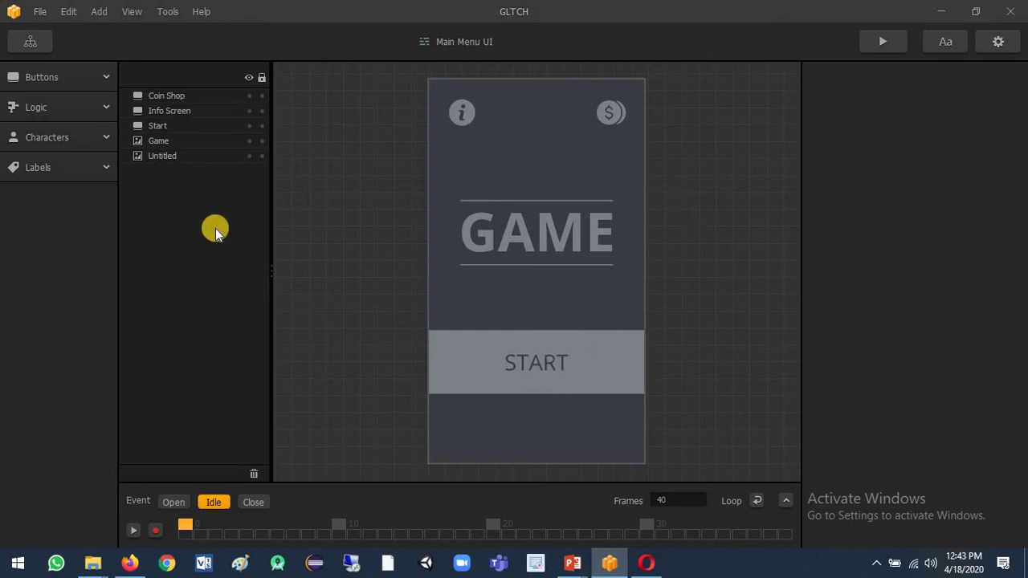
# Replace the Start button's image with Start.png from the MainMenu folder inside the Graphics copy UI folder
pyautogui.click(486, 366)
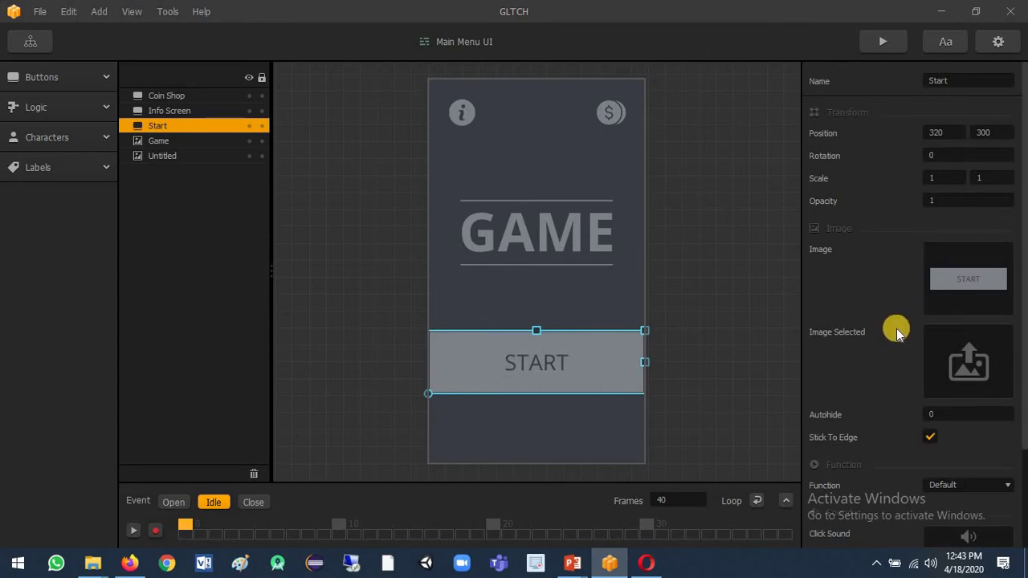
pyautogui.hotkey('alt', 'Tab')
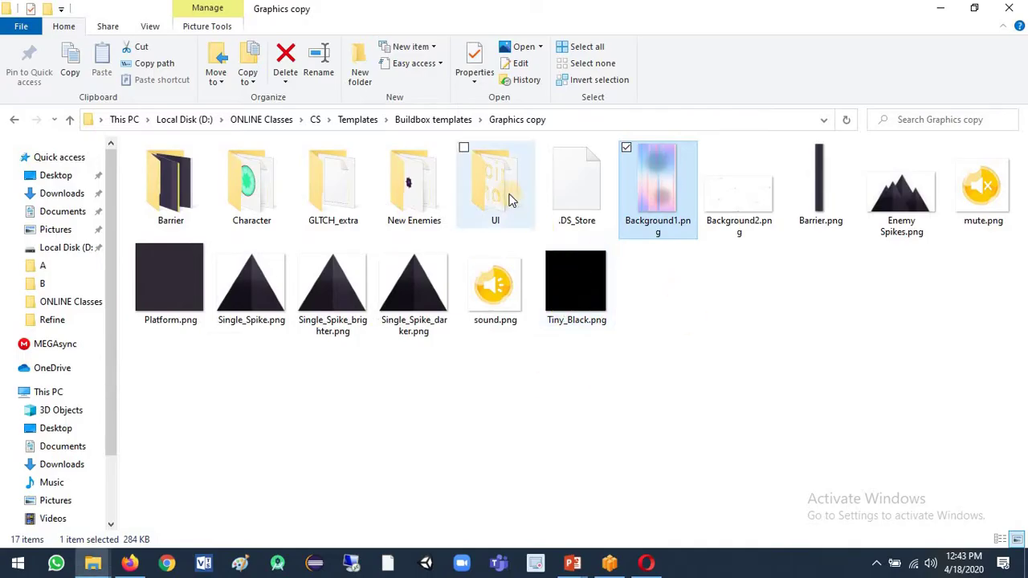
pyautogui.doubleClick(507, 190)
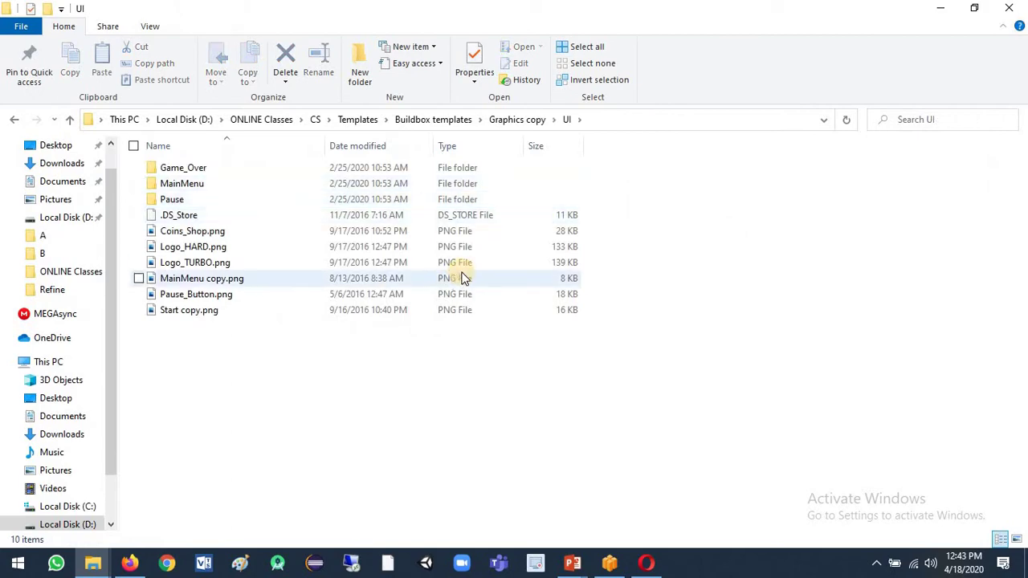
pyautogui.hotkey('alt', 'Tab')
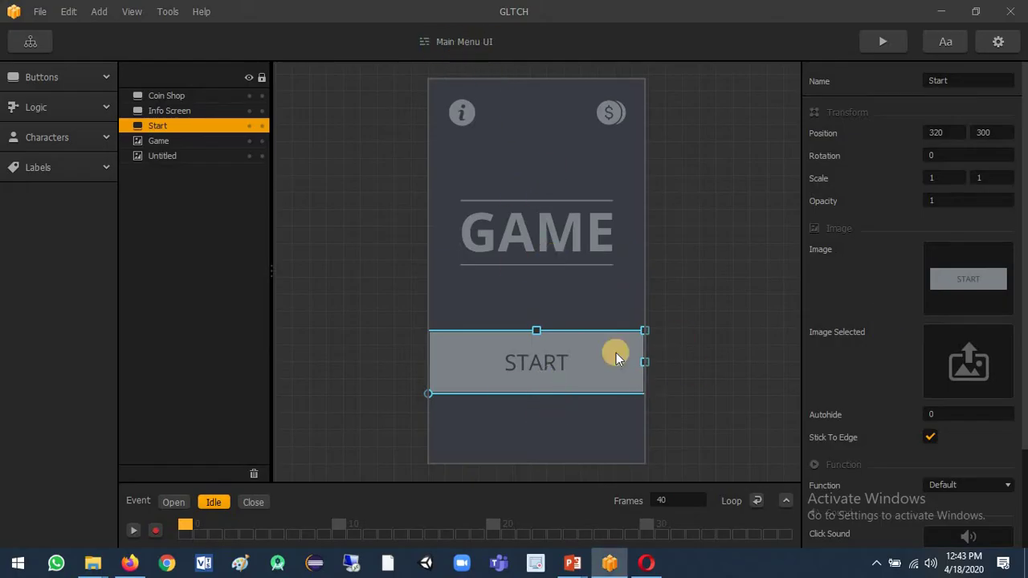
pyautogui.hotkey('alt', 'Tab')
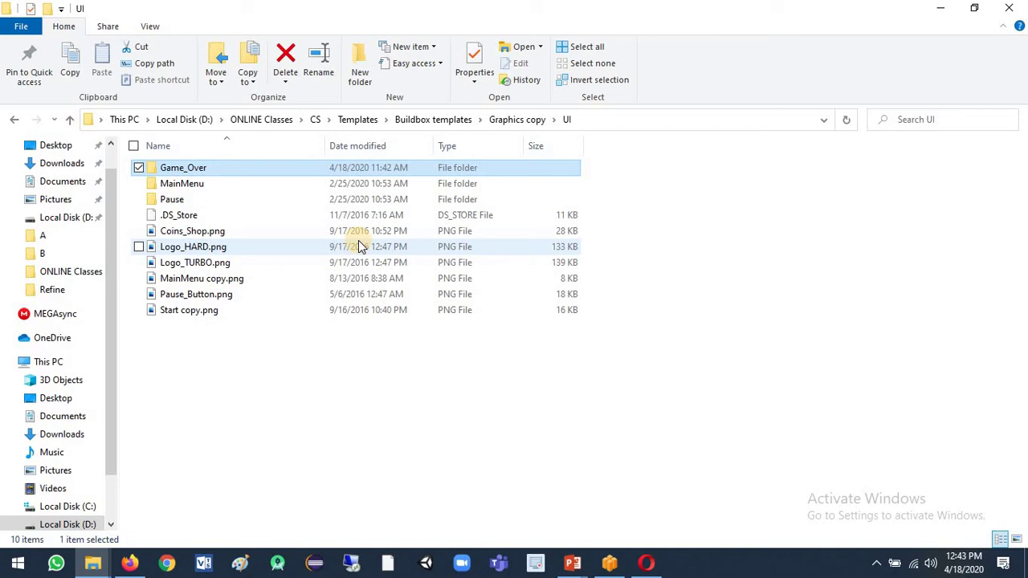
pyautogui.click(1017, 540)
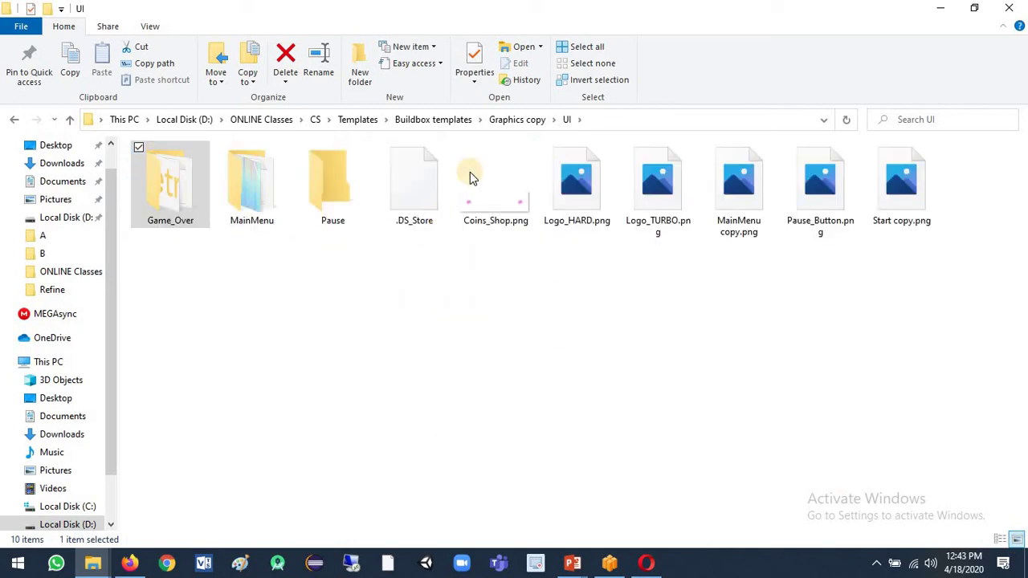
pyautogui.click(246, 287)
pyautogui.doubleClick(252, 189)
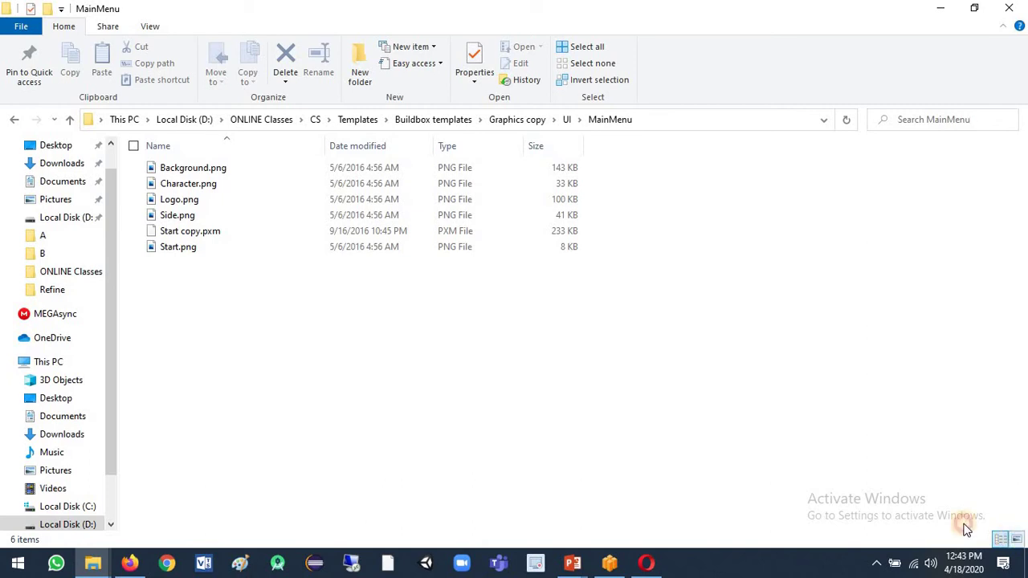
pyautogui.click(1017, 539)
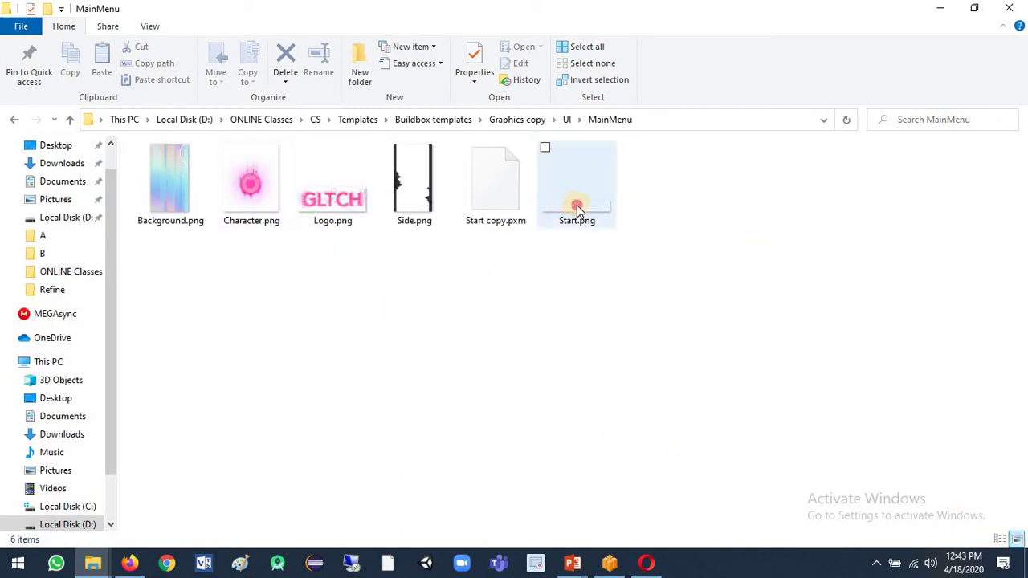
pyautogui.moveTo(576, 207); pyautogui.dragTo(968, 295)
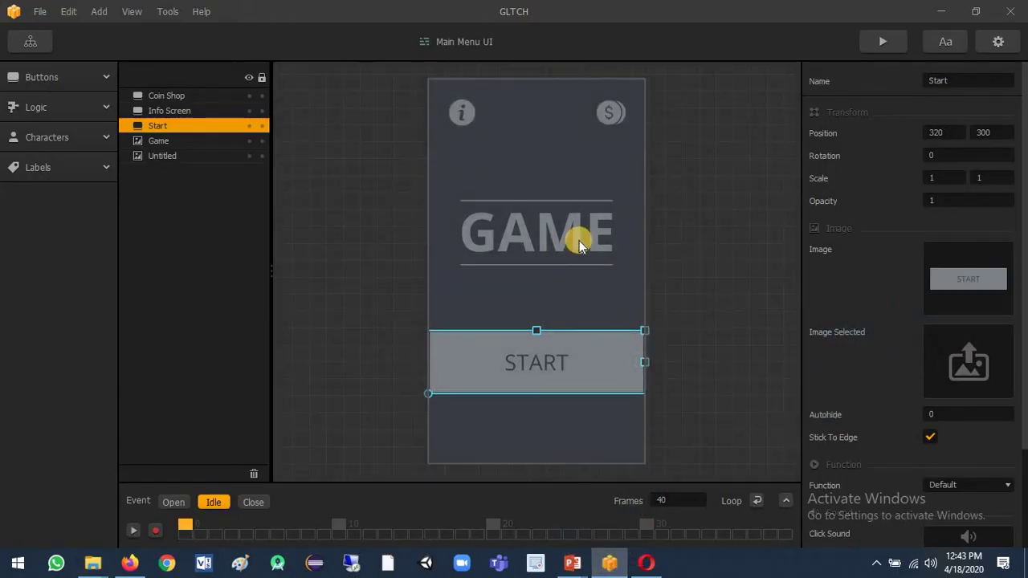
# Replace the Game title's image with Logo.png from the MainMenu graphics folder
pyautogui.click(582, 235)
pyautogui.click(577, 237)
pyautogui.hotkey('alt', 'Tab')
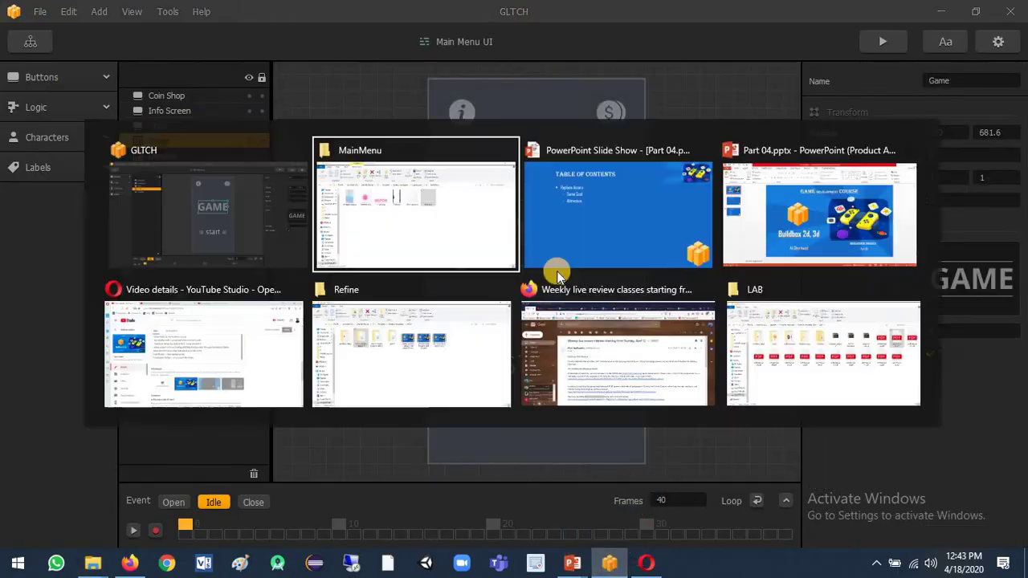
pyautogui.moveTo(329, 201); pyautogui.dragTo(967, 299)
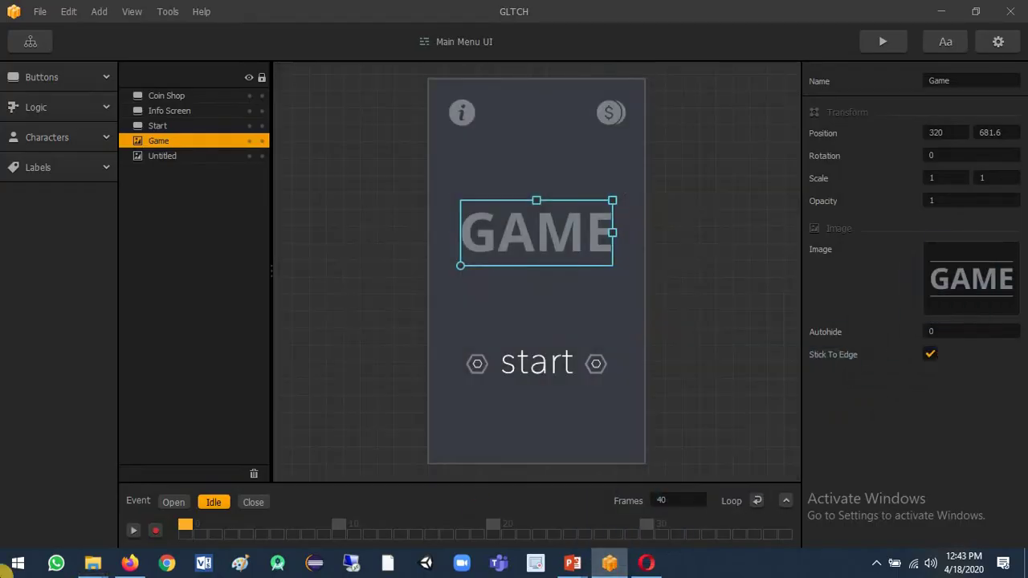
# Replace the image of the Untitled backdrop with Background.png from the MainMenu graphics folder
pyautogui.click(165, 155)
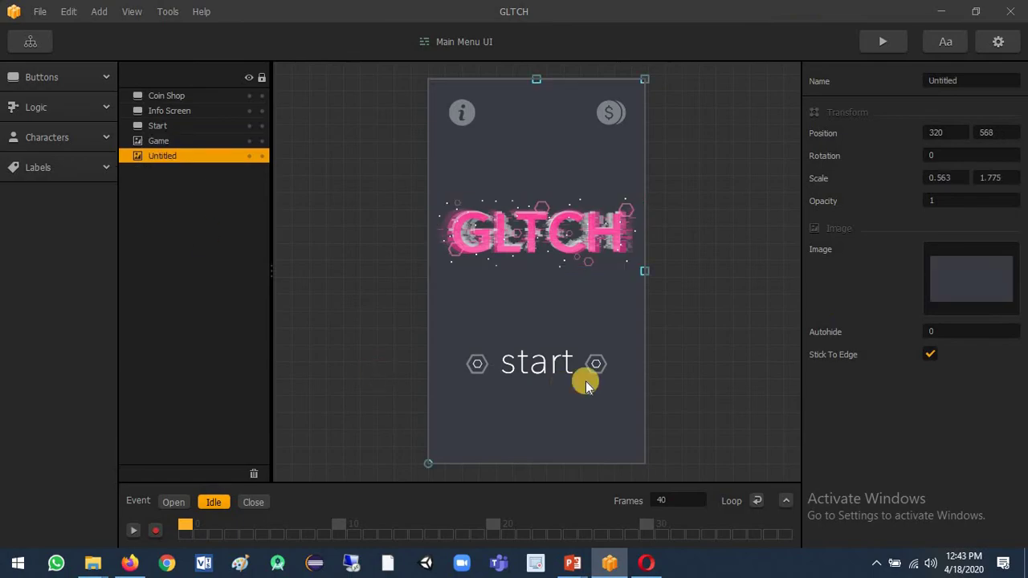
pyautogui.hotkey('alt', 'Tab')
pyautogui.click(184, 195)
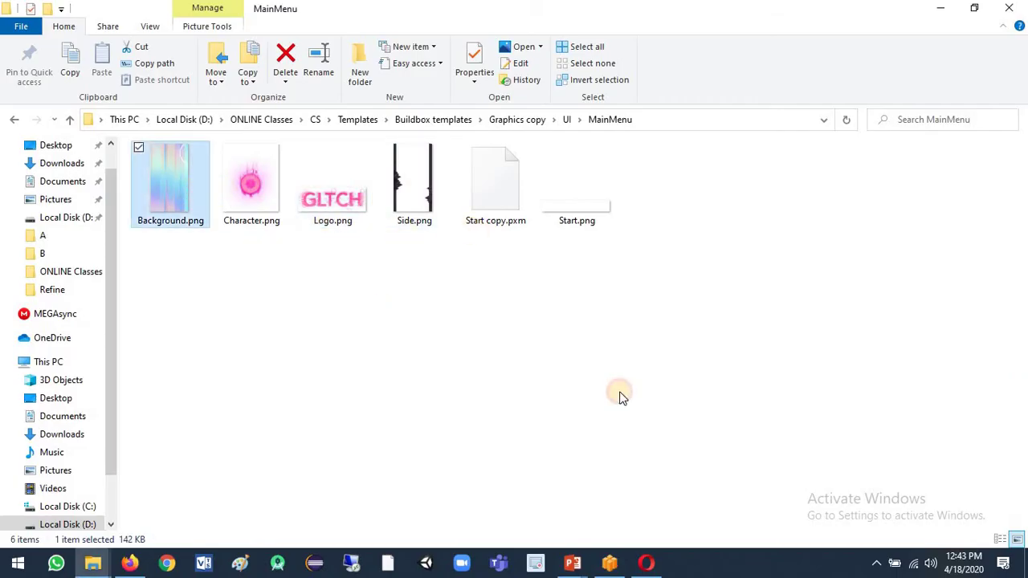
pyautogui.moveTo(620, 397); pyautogui.dragTo(958, 310)
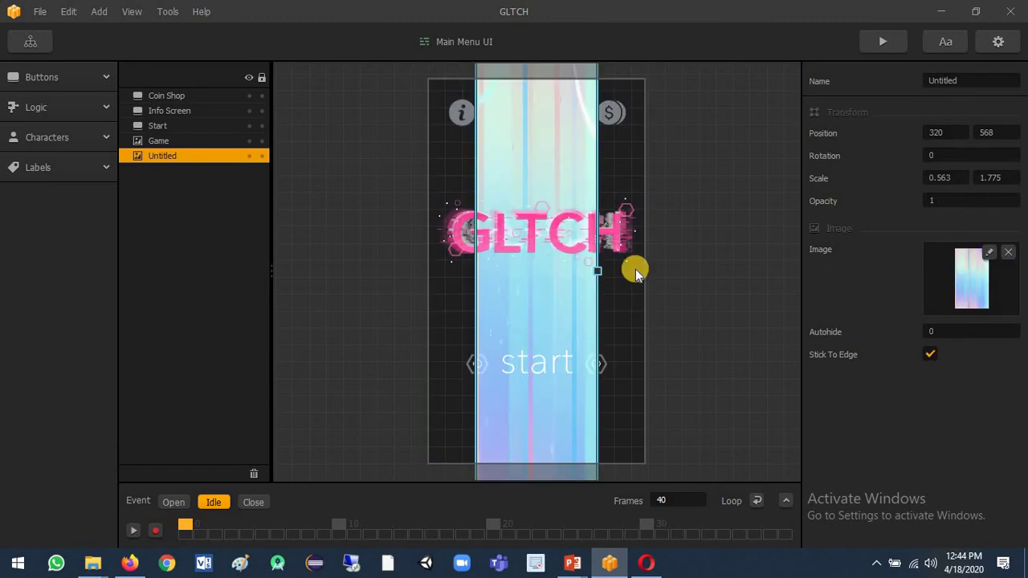
# Set the Untitled backdrop's X and Y scale to 1
pyautogui.moveTo(953, 179); pyautogui.dragTo(891, 169)
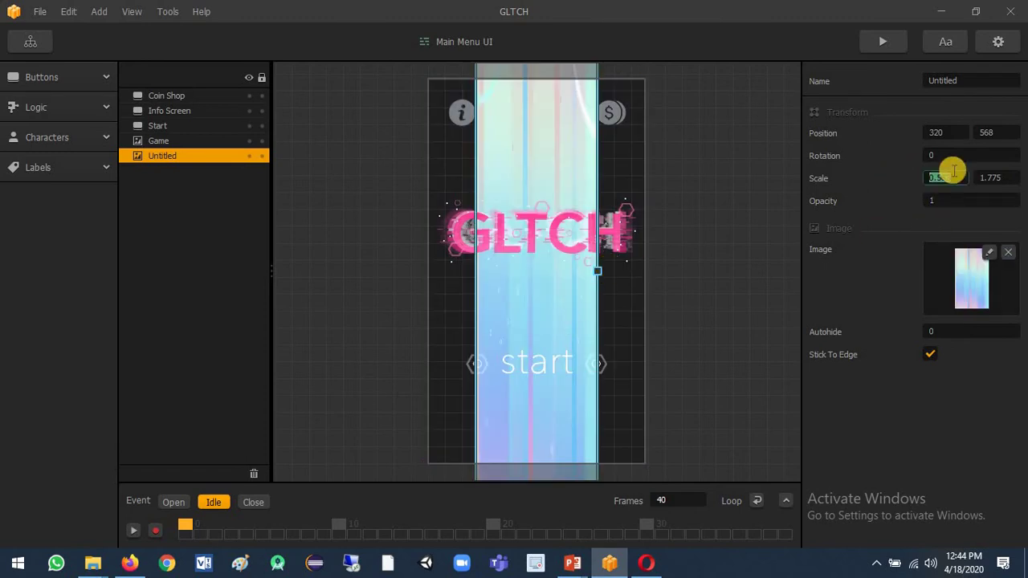
pyautogui.write('1')
pyautogui.click(998, 172)
pyautogui.write('1')
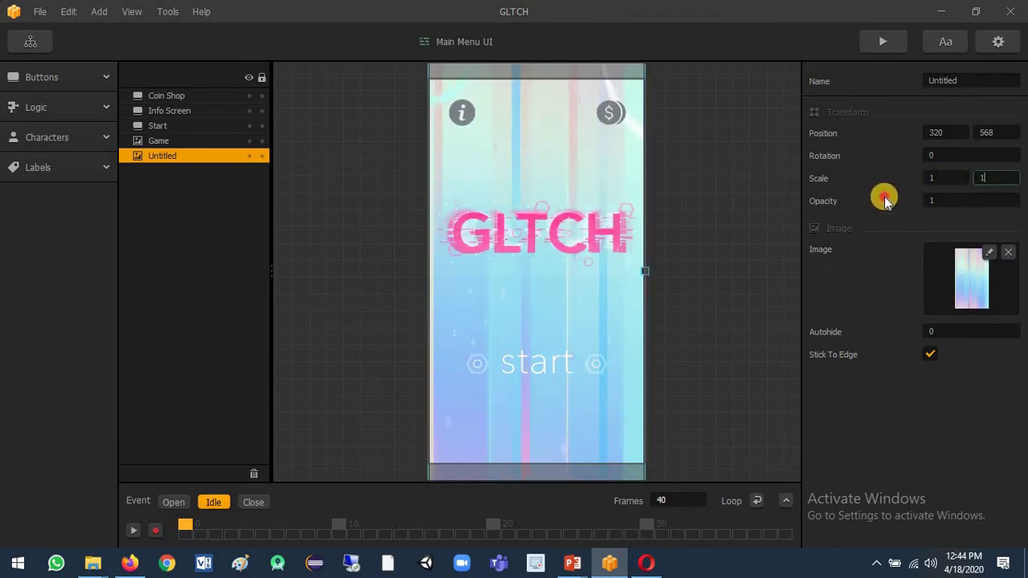
pyautogui.click(885, 199)
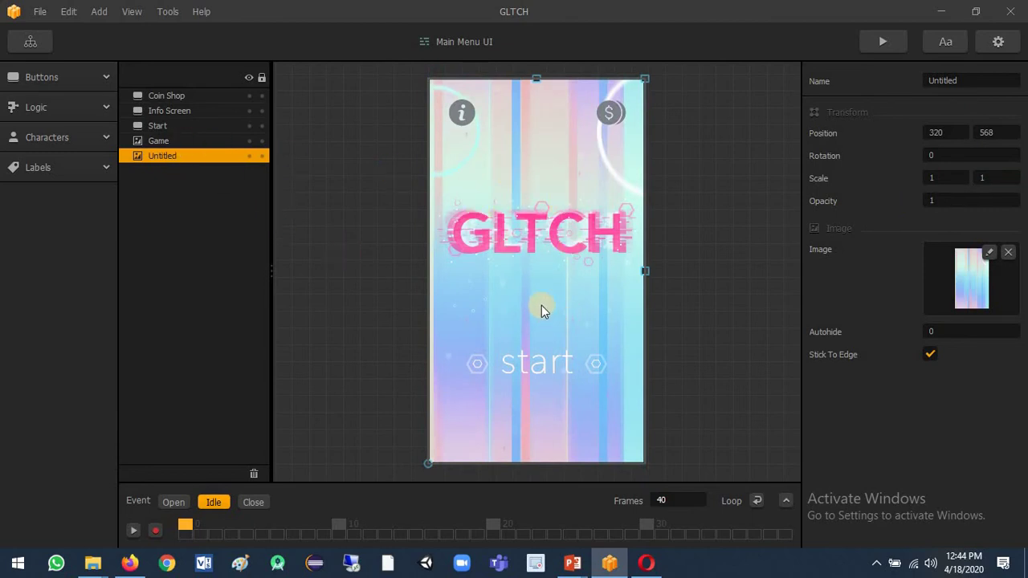
# Add Side.png and Character.png from the MainMenu graphics folder to the Main Menu UI, placing the character at about 535, 542 with rotation about -37
pyautogui.hotkey('alt', 'Tab')
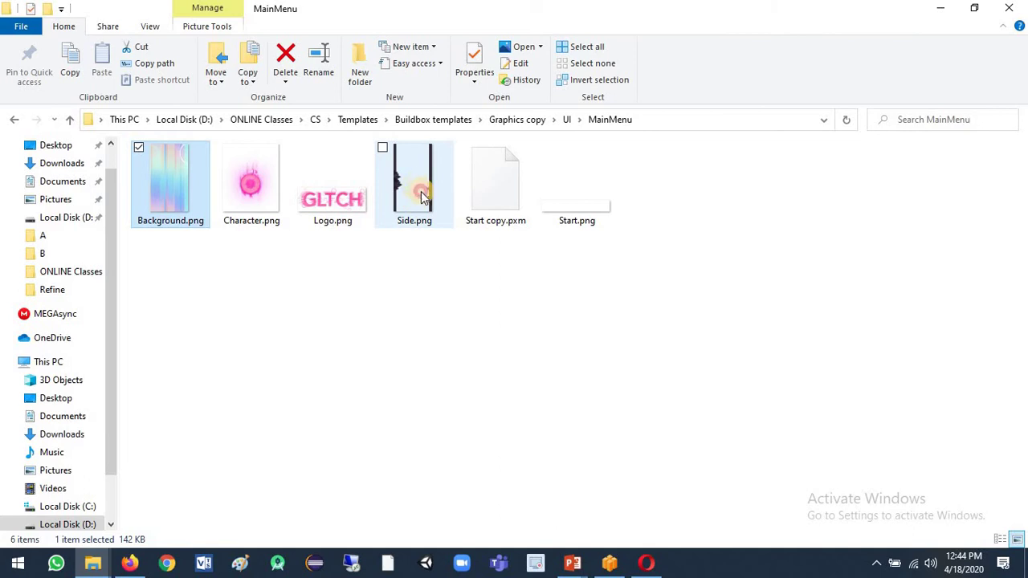
pyautogui.moveTo(423, 197); pyautogui.dragTo(661, 384)
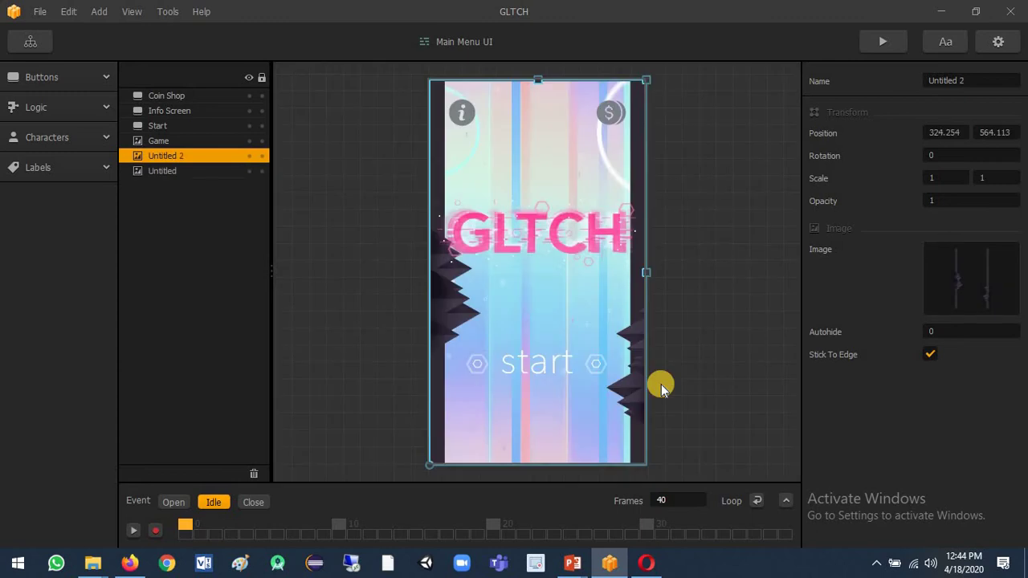
pyautogui.hotkey('alt', 'Tab')
pyautogui.click(265, 190)
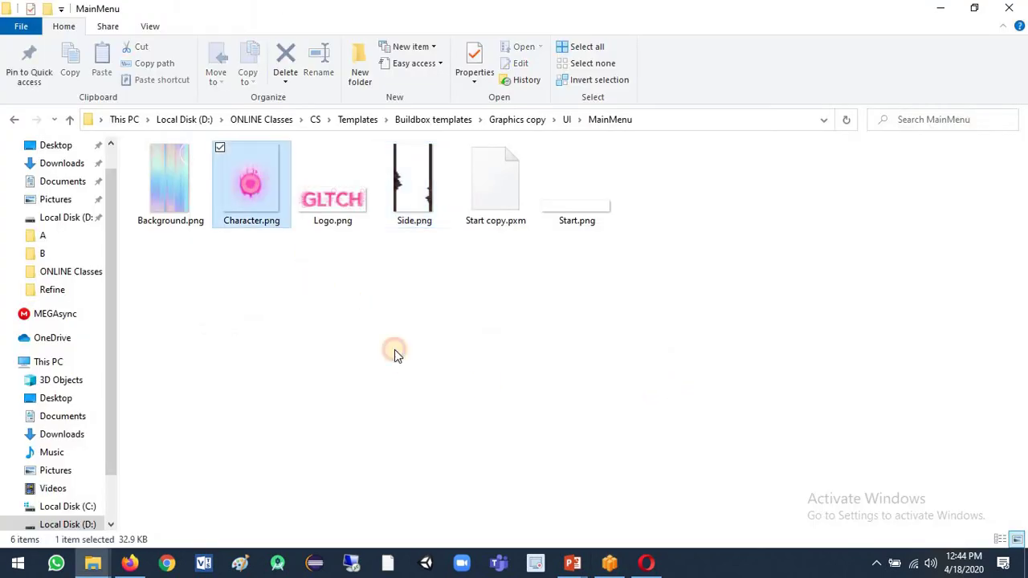
pyautogui.moveTo(395, 350); pyautogui.dragTo(642, 385)
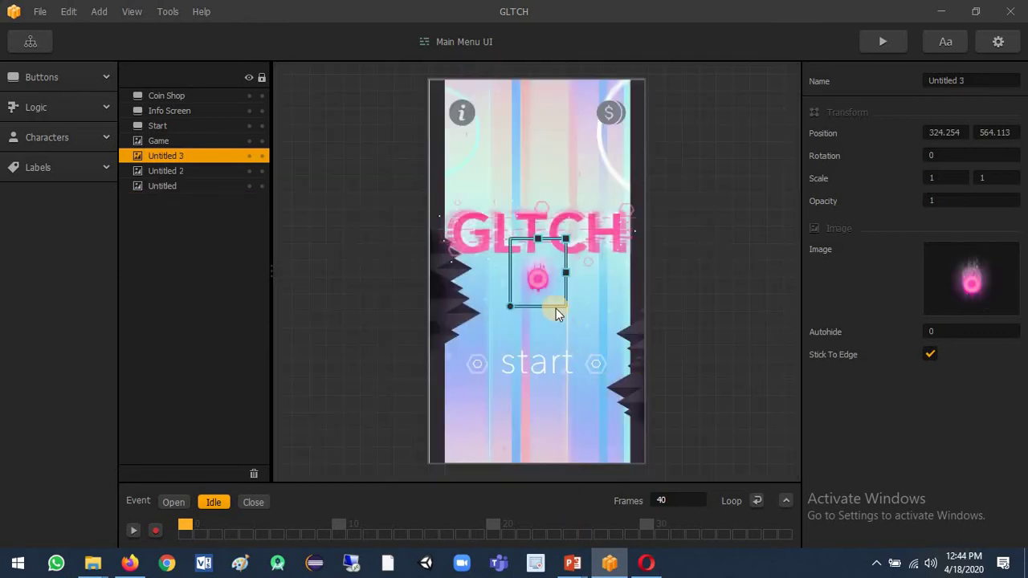
pyautogui.moveTo(512, 310); pyautogui.dragTo(615, 291)
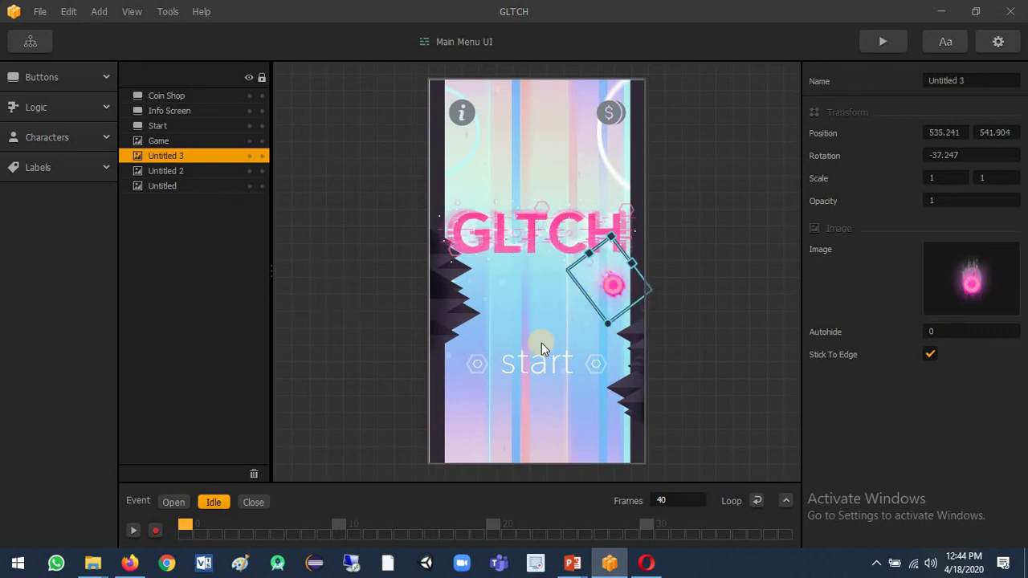
# Open the Pause scene and replace the Untitled backdrop's image with Background.png from the Pause folder inside the UI graphics folder
pyautogui.click(29, 42)
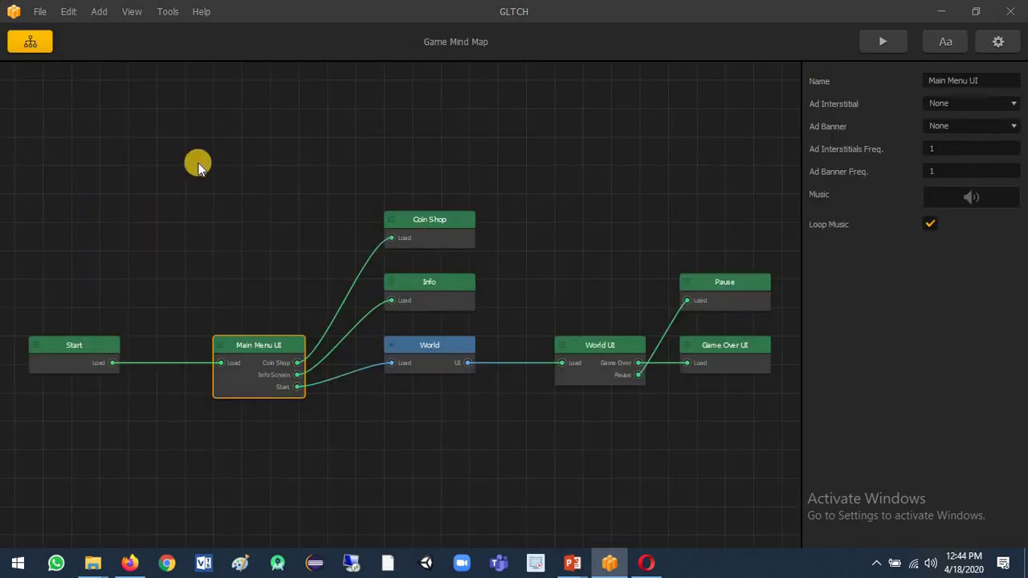
pyautogui.doubleClick(718, 294)
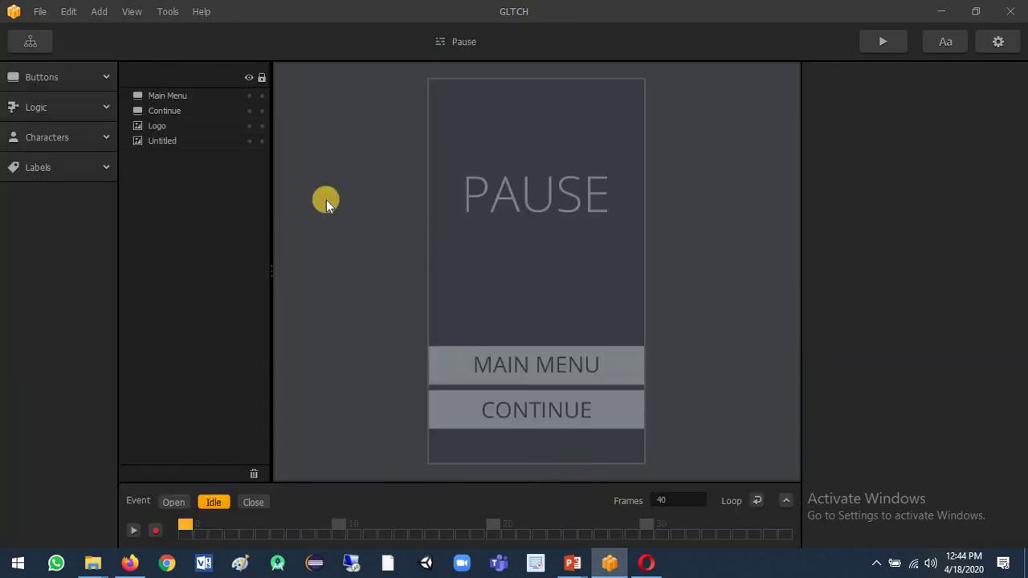
pyautogui.click(164, 142)
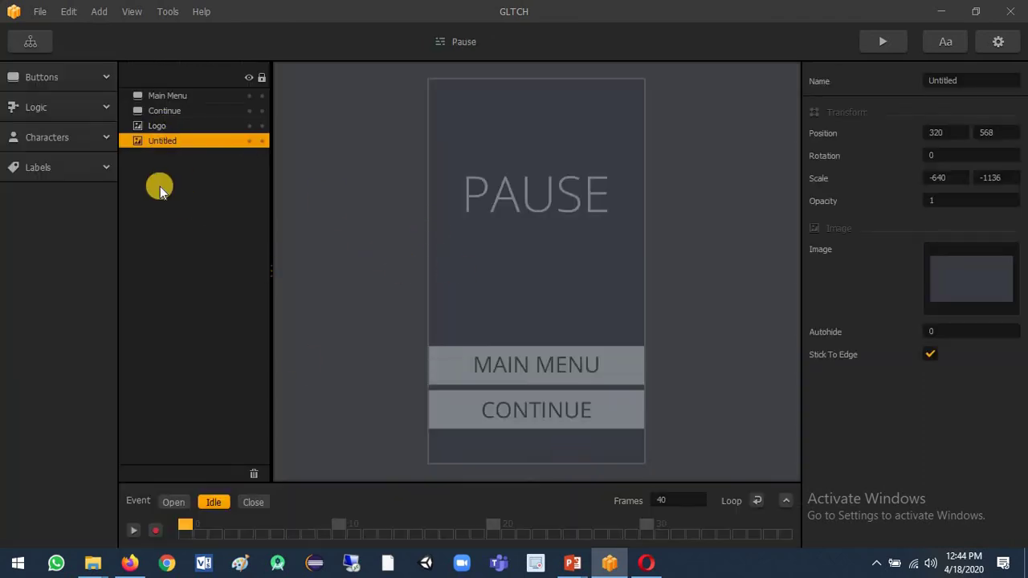
pyautogui.hotkey('alt', 'Tab')
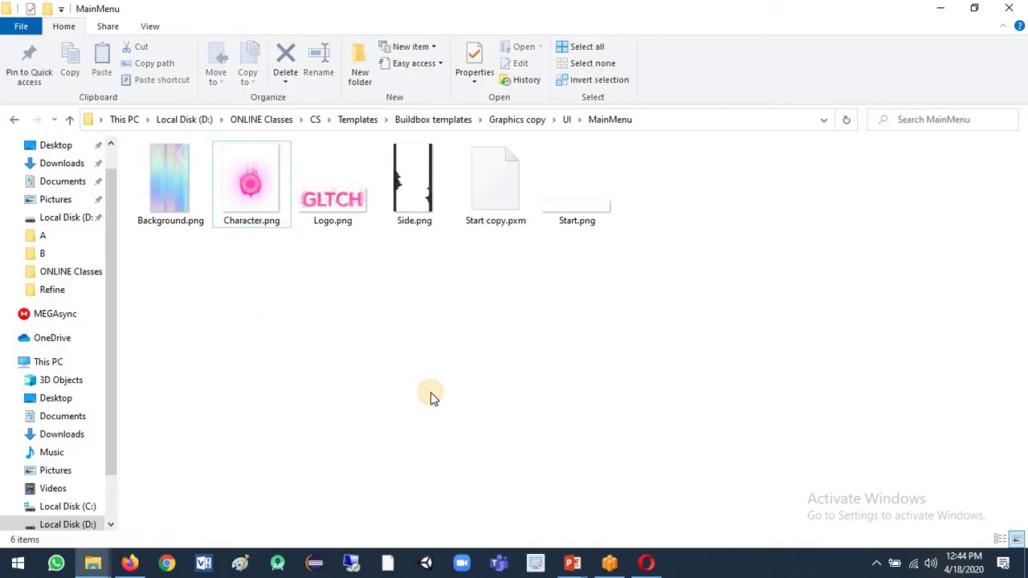
pyautogui.hotkey('alt', 'Up')
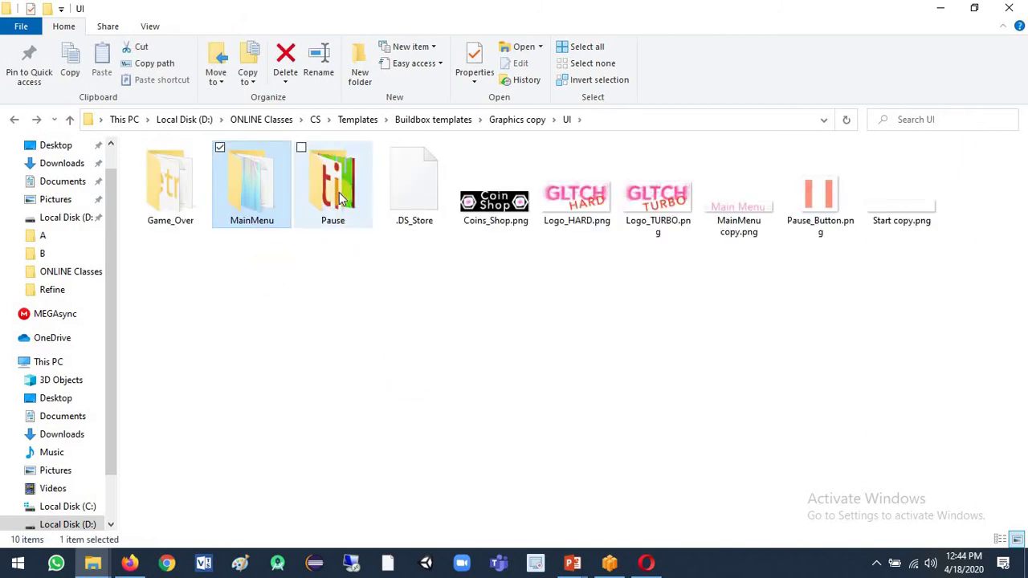
pyautogui.click(340, 194)
pyautogui.doubleClick(340, 195)
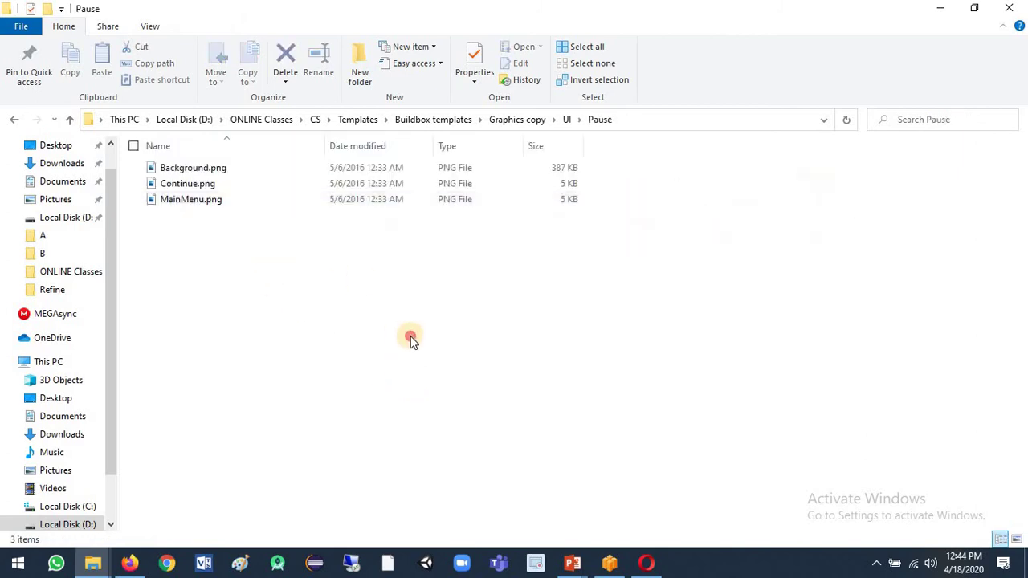
pyautogui.click(1017, 540)
pyautogui.moveTo(172, 188); pyautogui.dragTo(963, 308)
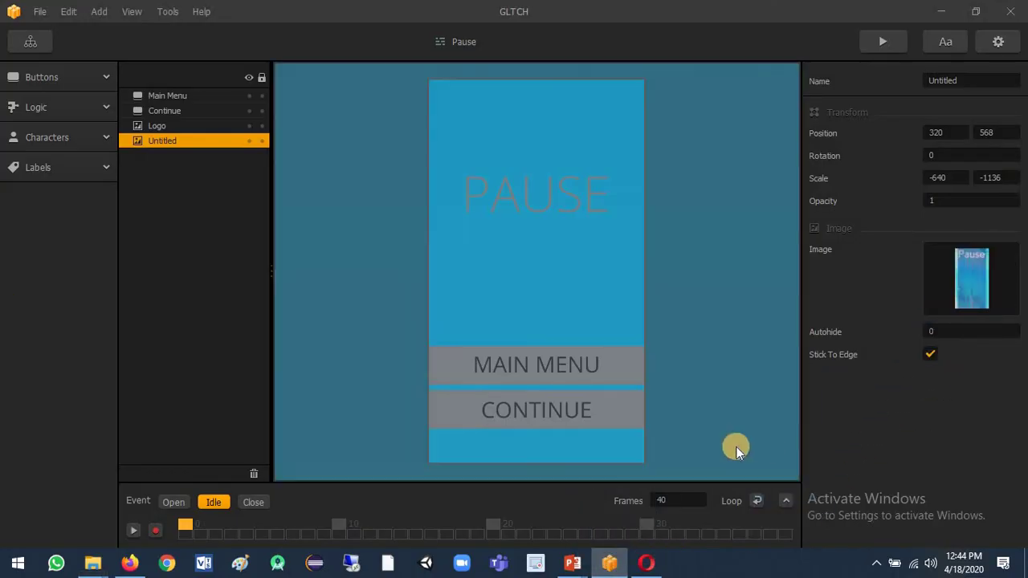
# Set the X and Y scale of the Pause scene's Untitled backdrop to 1
pyautogui.moveTo(955, 179); pyautogui.dragTo(863, 177)
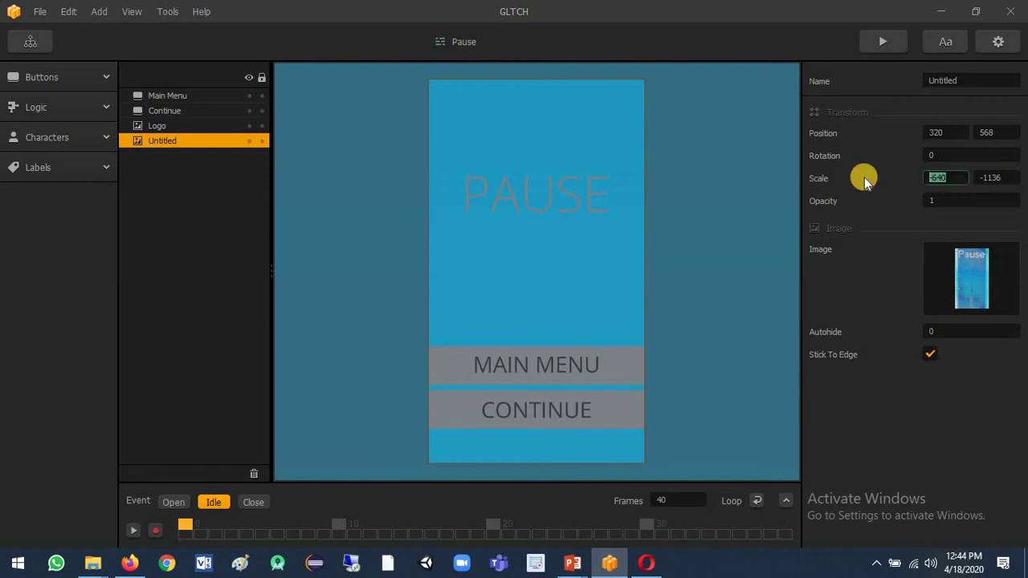
pyautogui.write('1')
pyautogui.moveTo(1017, 177); pyautogui.dragTo(924, 175)
pyautogui.write('1')
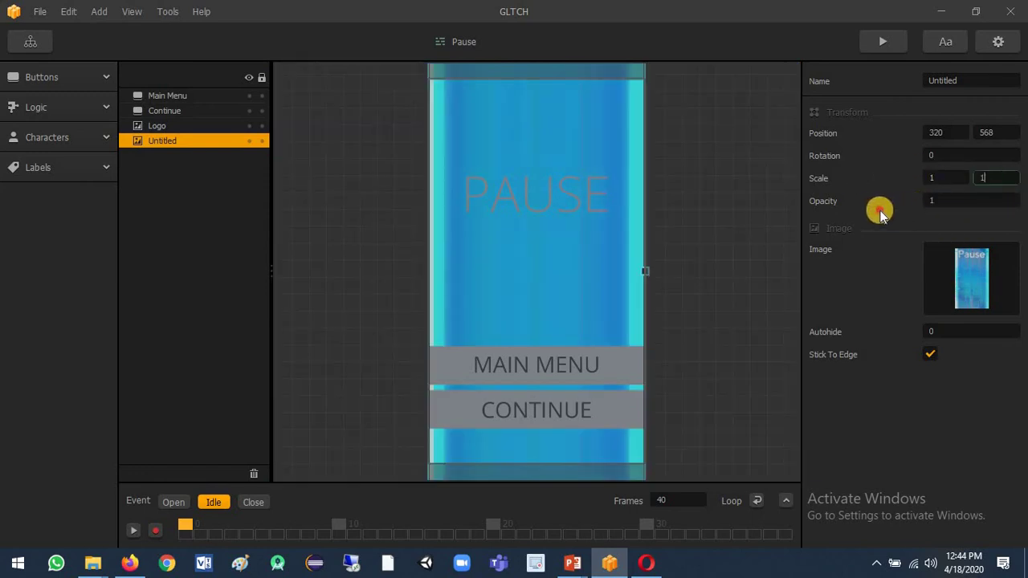
pyautogui.press('Return')
# Replace the image of the Pause scene's Main Menu button with MainMenu.png from the Pause graphics folder
pyautogui.click(594, 361)
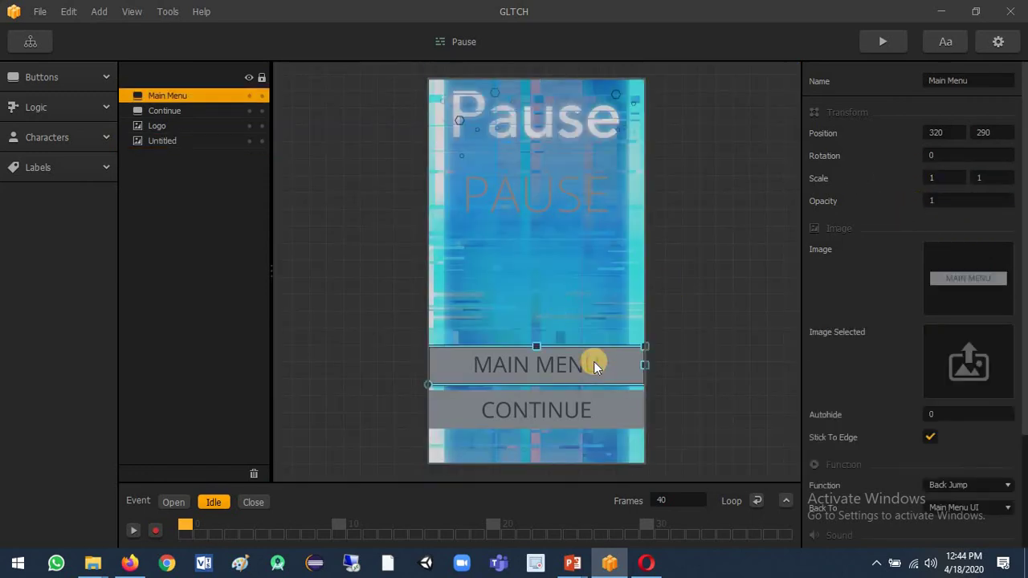
pyautogui.hotkey('alt', 'Tab')
pyautogui.moveTo(319, 221); pyautogui.dragTo(642, 567)
pyautogui.moveTo(914, 398); pyautogui.dragTo(952, 293)
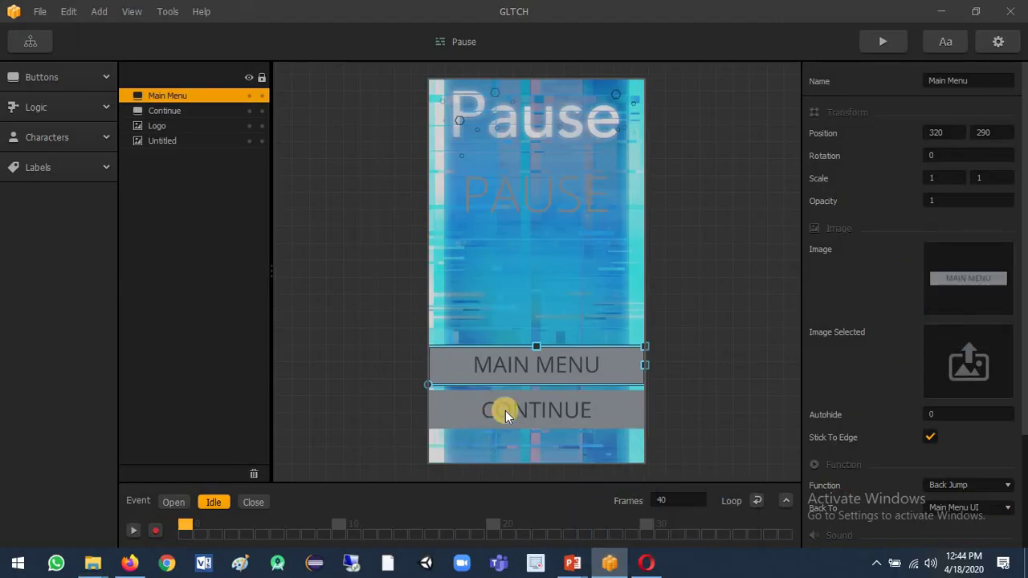
# Replace the Continue button's image with Continue.png from the Pause graphics folder
pyautogui.click(527, 409)
pyautogui.hotkey('alt', 'Tab')
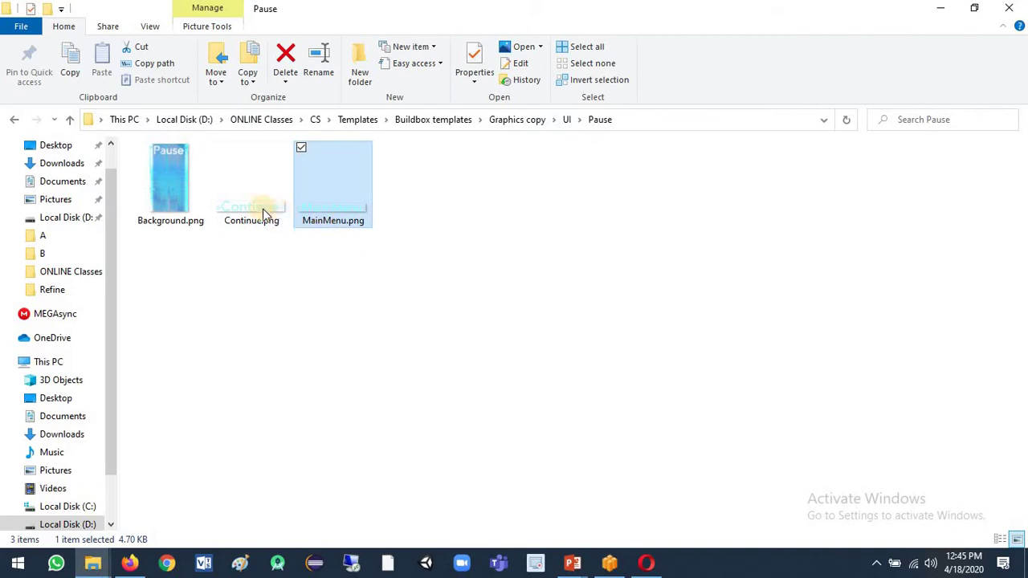
pyautogui.moveTo(254, 193); pyautogui.dragTo(964, 293)
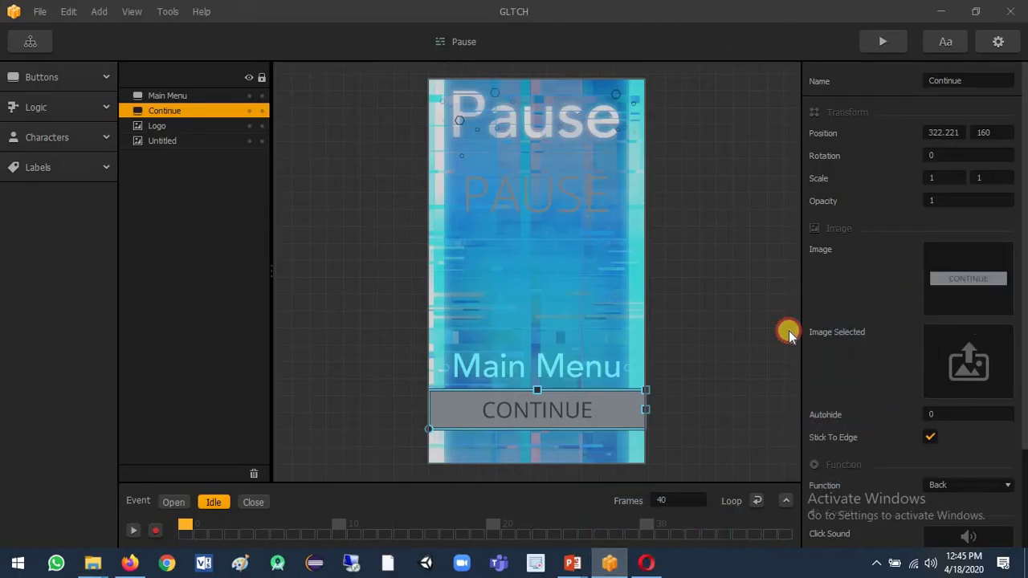
# Delete the old PAUSE logo from the Pause scene and return to the game mind map
pyautogui.click(562, 188)
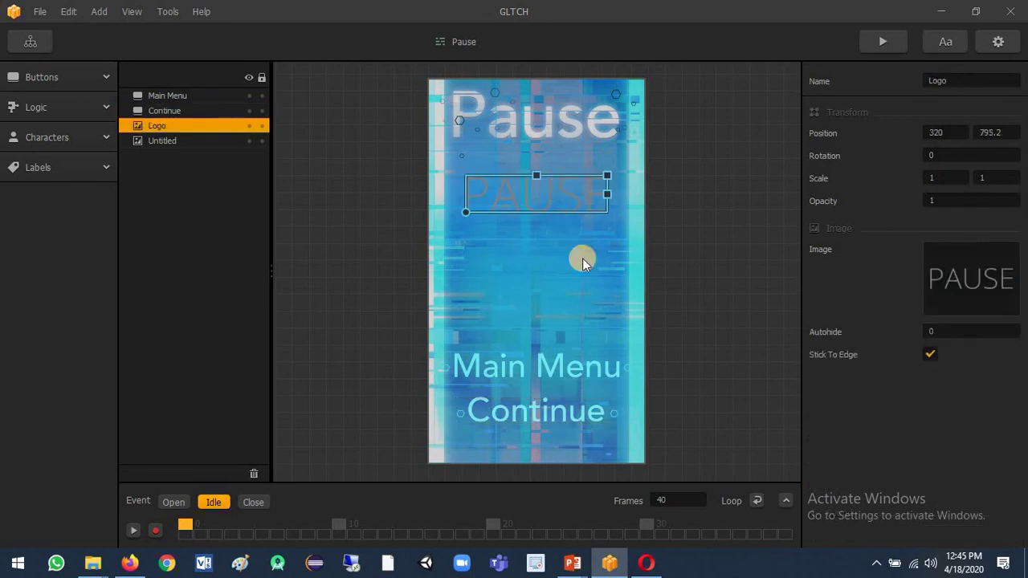
pyautogui.press('Delete')
pyautogui.click(36, 41)
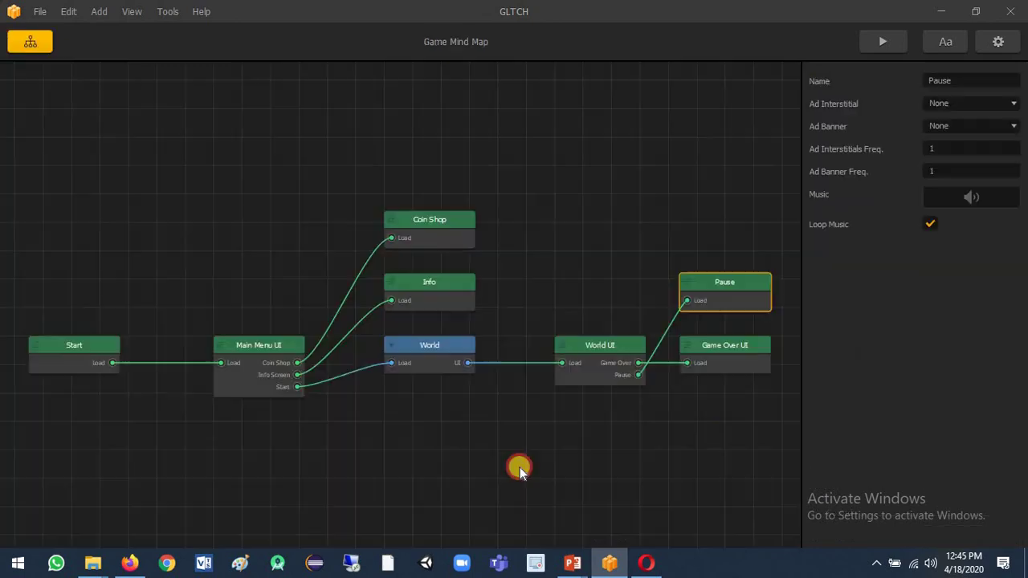
# Open the Game Over UI scene and replace the Untitled backdrop's image with Background.png from the Game_Over graphics folder
pyautogui.doubleClick(723, 353)
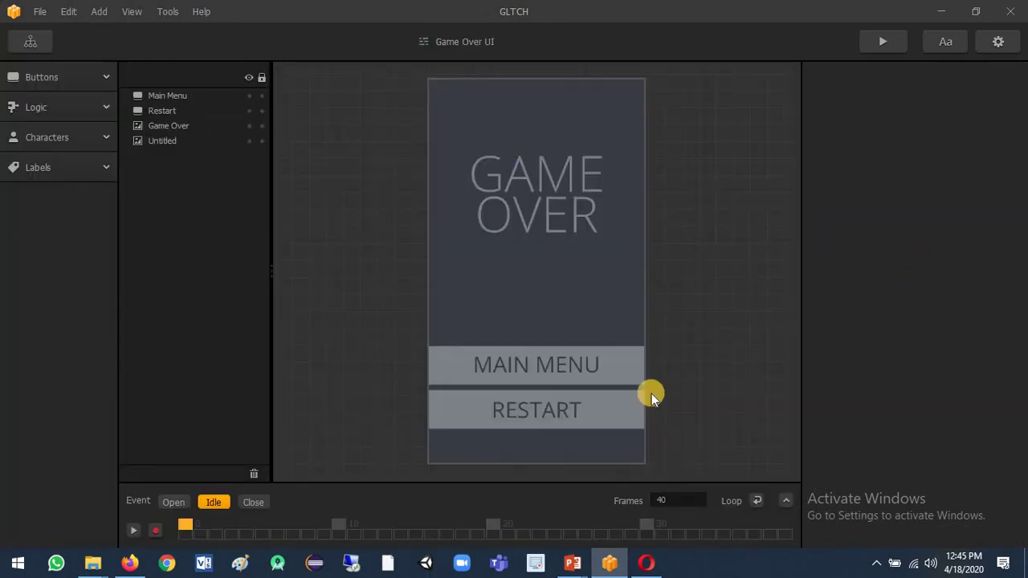
pyautogui.click(167, 141)
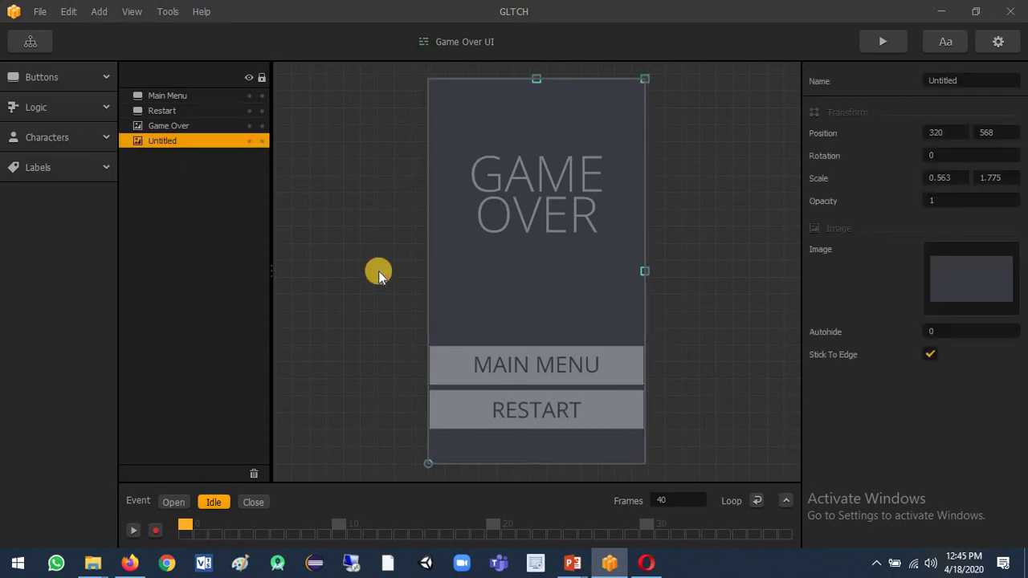
pyautogui.hotkey('alt', 'Tab')
pyautogui.click(413, 383)
pyautogui.hotkey('alt', 'Up')
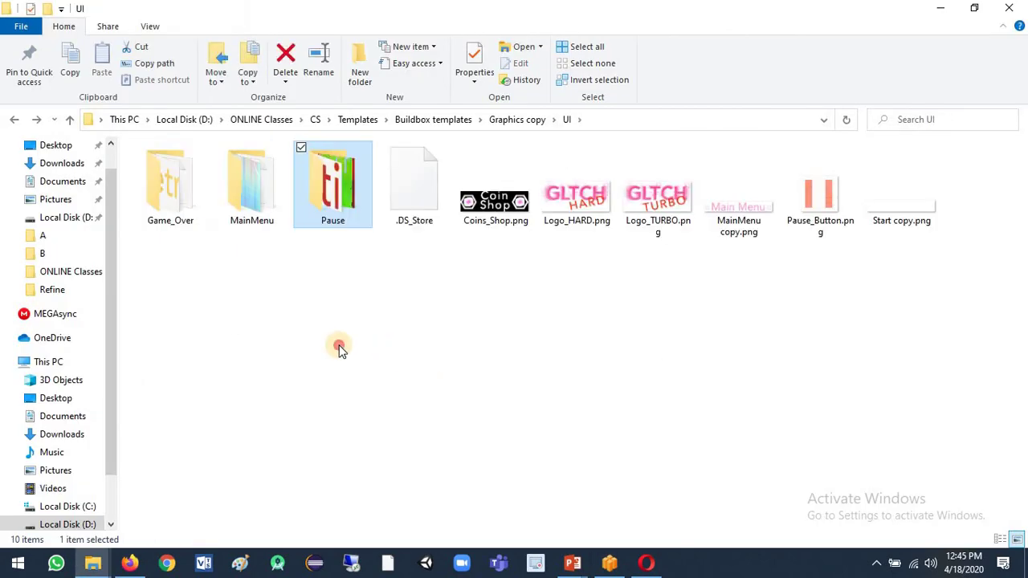
pyautogui.click(339, 347)
pyautogui.click(193, 209)
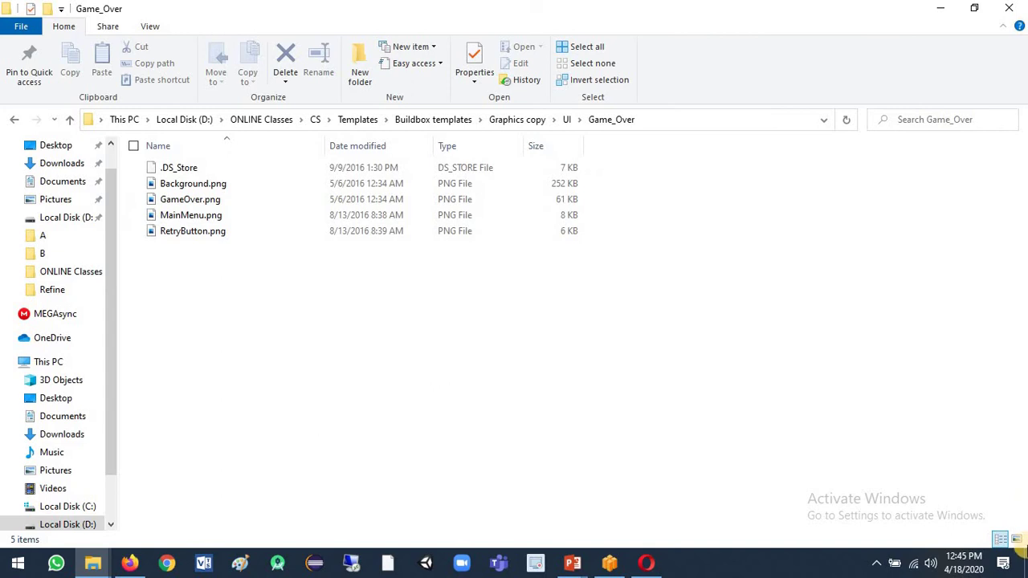
pyautogui.click(1017, 540)
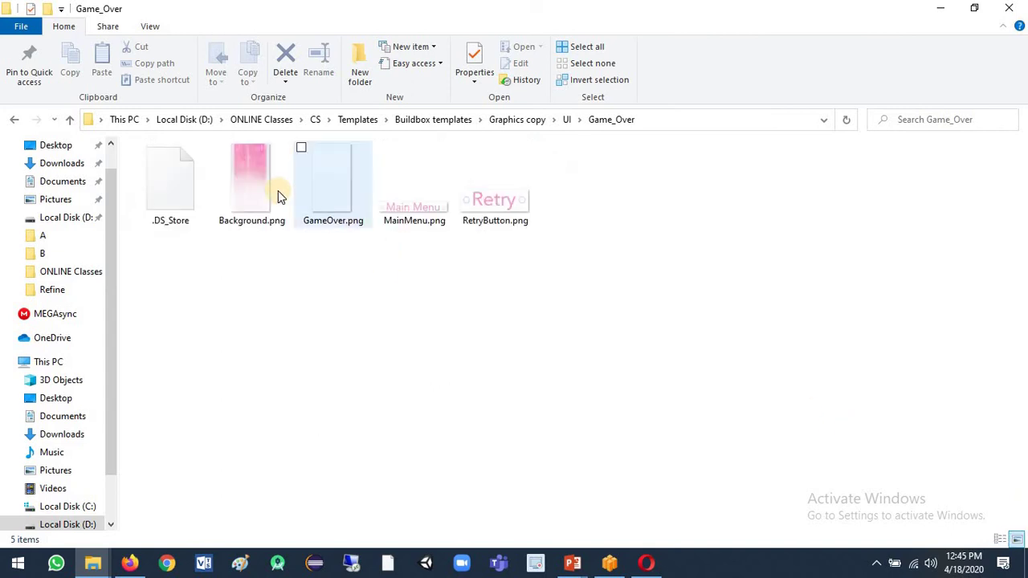
pyautogui.moveTo(273, 213); pyautogui.dragTo(976, 320)
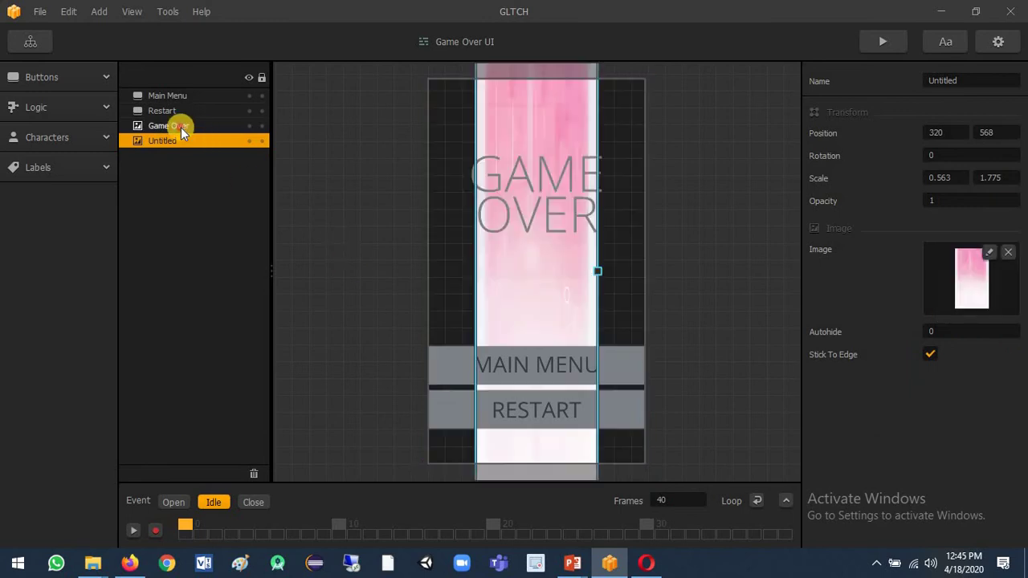
# Set the X and Y scale of the Game Over UI's Untitled backdrop to 1
pyautogui.click(181, 127)
pyautogui.click(182, 142)
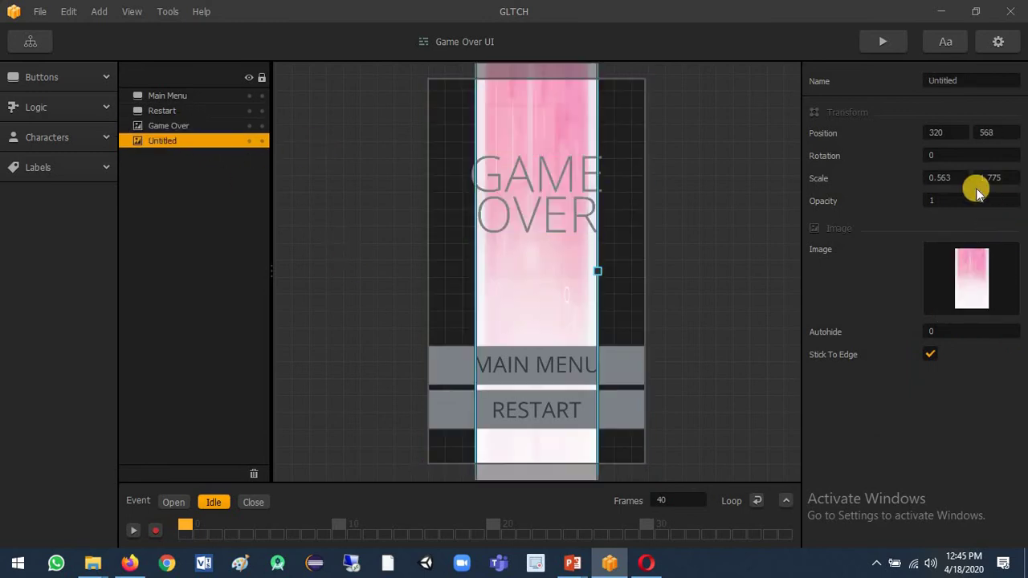
pyautogui.moveTo(959, 177); pyautogui.dragTo(838, 178)
pyautogui.write('1')
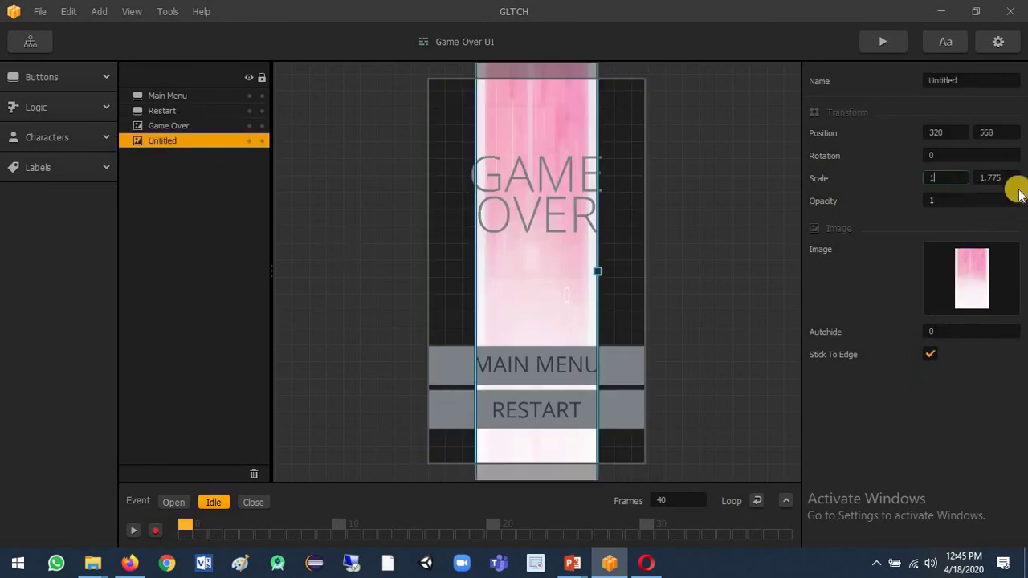
pyautogui.moveTo(1013, 177); pyautogui.dragTo(911, 218)
pyautogui.write('1')
pyautogui.click(890, 196)
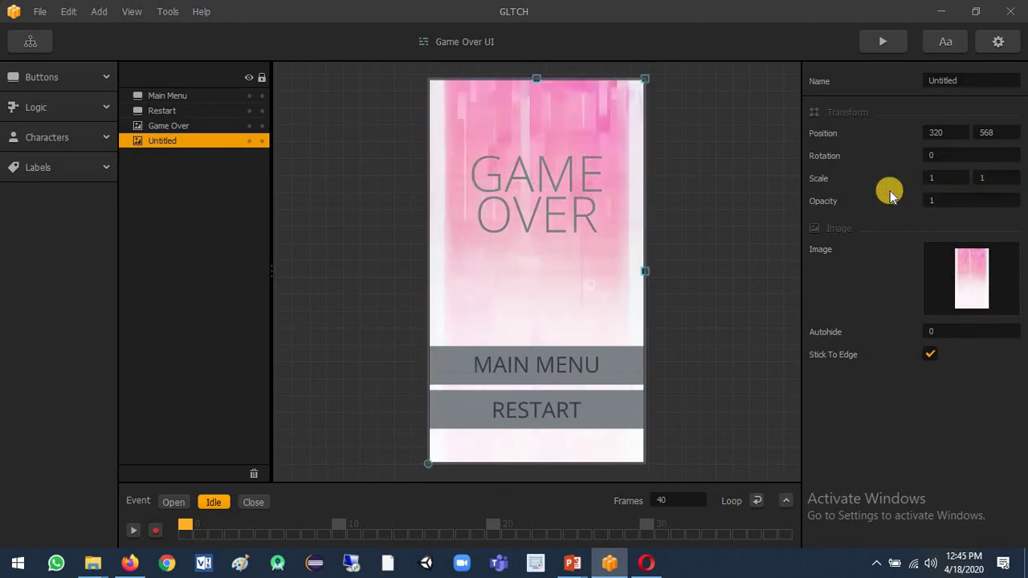
# Replace the Restart button's image with RetryButton.png from the Game_Over graphics folder
pyautogui.click(557, 418)
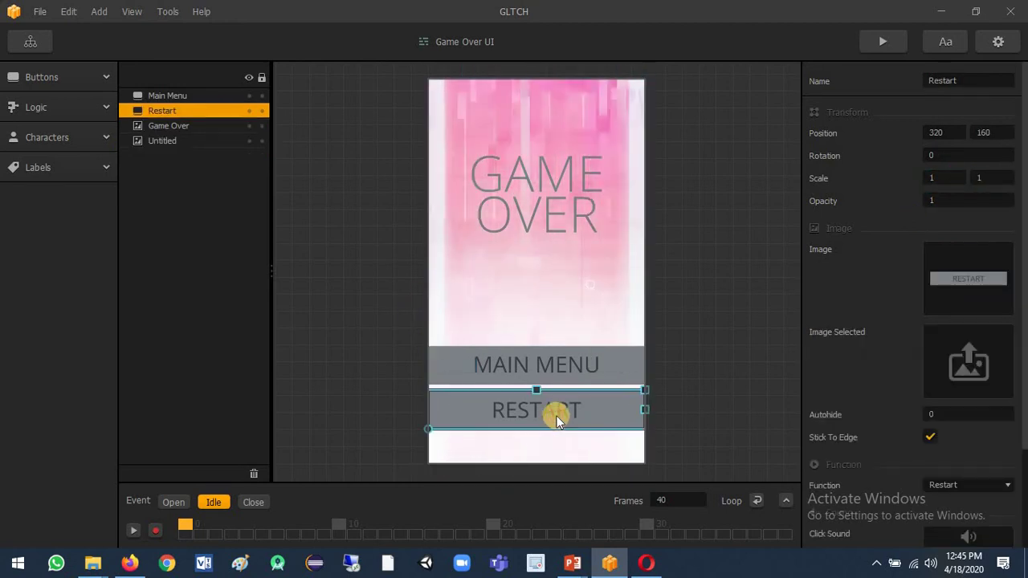
pyautogui.hotkey('alt', 'Tab')
pyautogui.moveTo(482, 205); pyautogui.dragTo(537, 423)
# Replace the image of the Game Over UI's Main Menu button with MainMenu.png from the Game_Over graphics folder
pyautogui.click(542, 370)
pyautogui.hotkey('alt', 'Tab')
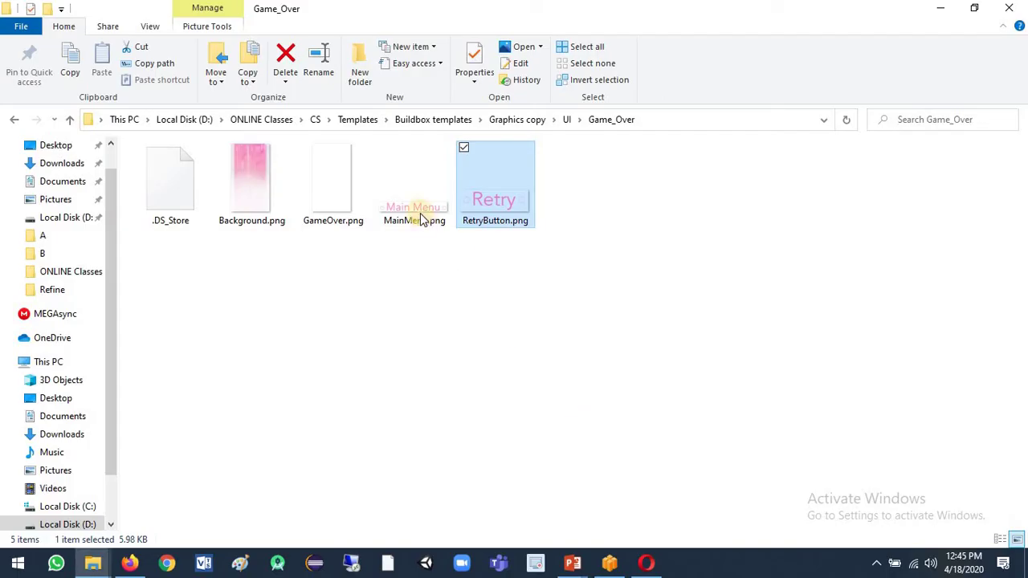
pyautogui.moveTo(422, 220); pyautogui.dragTo(970, 293)
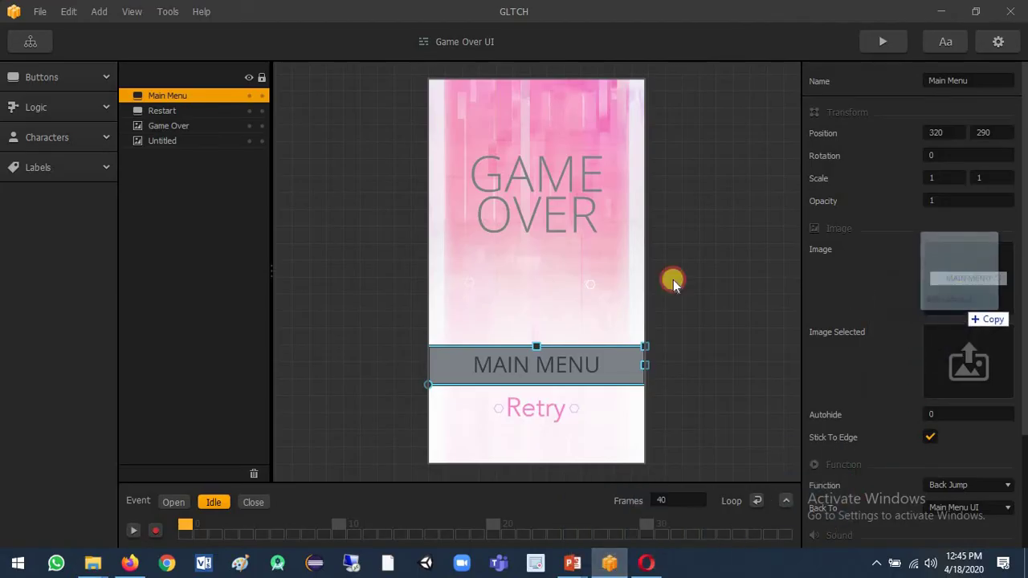
# Replace the Game Over title's image with GameOver.png from the Game_Over graphics folder
pyautogui.click(586, 214)
pyautogui.hotkey('alt', 'Tab')
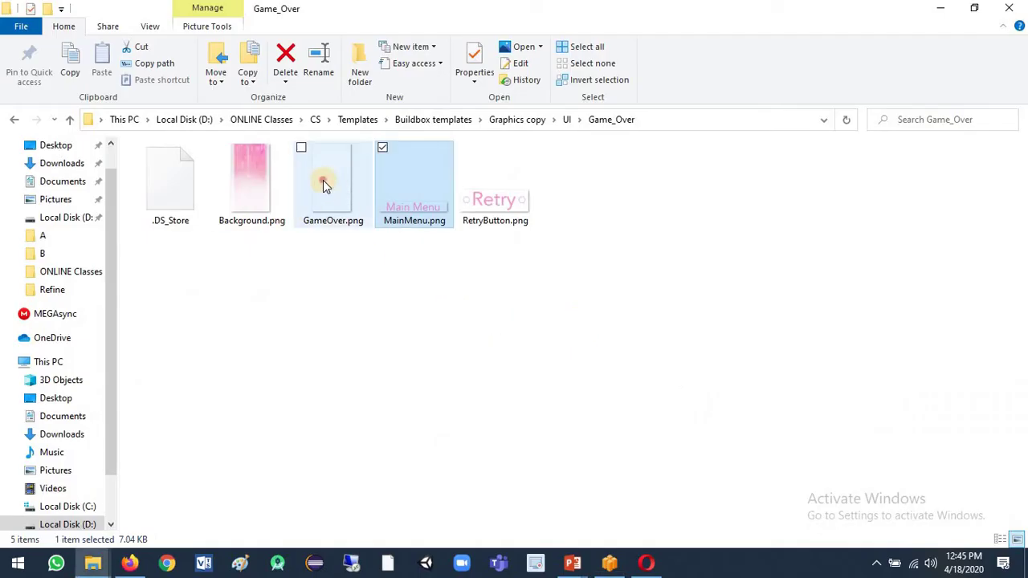
pyautogui.moveTo(323, 183); pyautogui.dragTo(972, 291)
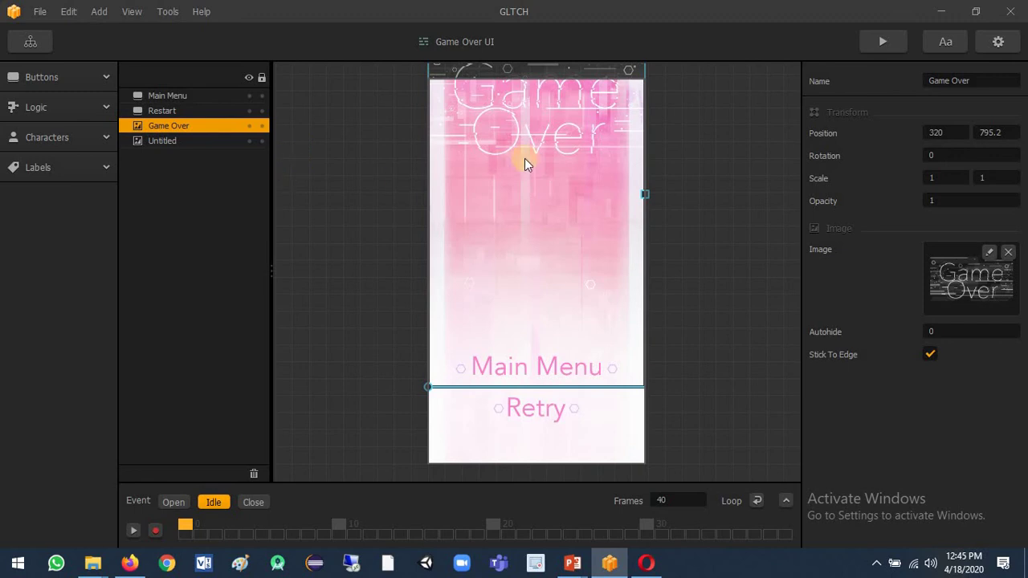
# Nudge the Game Over title image down to a Y position of 757.2
pyautogui.click(179, 110)
pyautogui.click(176, 127)
pyautogui.press('Down')
pyautogui.press('Down')
pyautogui.press('Down')
pyautogui.press('Down')
pyautogui.press('Down')
pyautogui.press('Down')
pyautogui.press('Down')
pyautogui.press('Down')
pyautogui.press('Down')
pyautogui.press('Down')
pyautogui.press('Down')
pyautogui.press('Down')
pyautogui.press('Down')
pyautogui.press('Down')
pyautogui.press('Down')
pyautogui.press('Down')
pyautogui.press('Down')
pyautogui.press('Down')
pyautogui.press('Down')
pyautogui.press('Down')
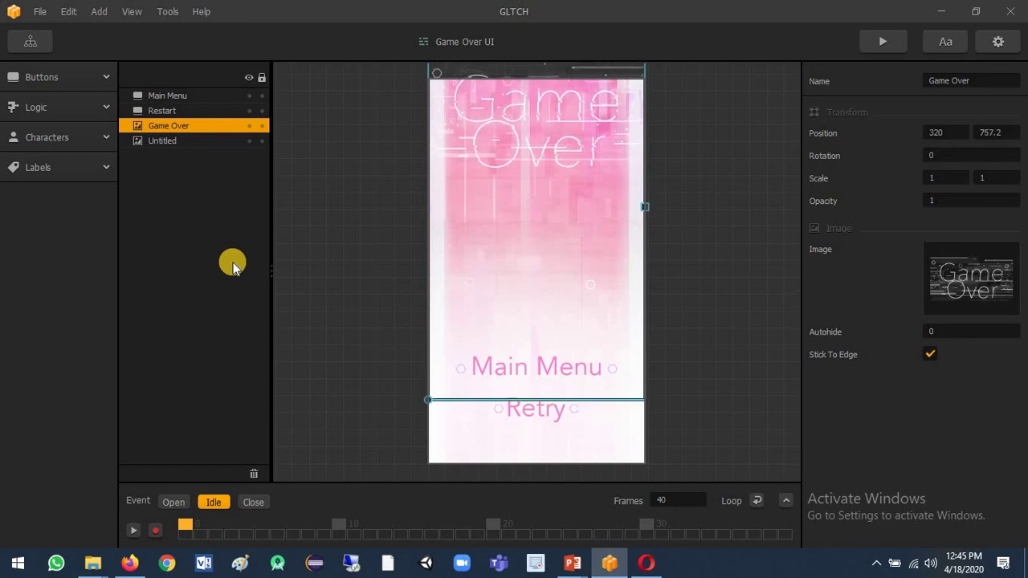
# Nudge the Game Over title image down to a Y position of 565.2
pyautogui.press('Down')
pyautogui.press('Down')
pyautogui.press('Down')
pyautogui.press('Down')
pyautogui.press('Down')
pyautogui.press('Down')
pyautogui.press('Down')
pyautogui.press('Down')
pyautogui.press('Down')
pyautogui.press('Down')
pyautogui.press('Down')
pyautogui.press('Down')
pyautogui.press('Down')
pyautogui.press('Down')
pyautogui.press('Down')
pyautogui.press('Down')
pyautogui.press('Down')
pyautogui.press('Down')
pyautogui.press('Down')
pyautogui.press('Down')
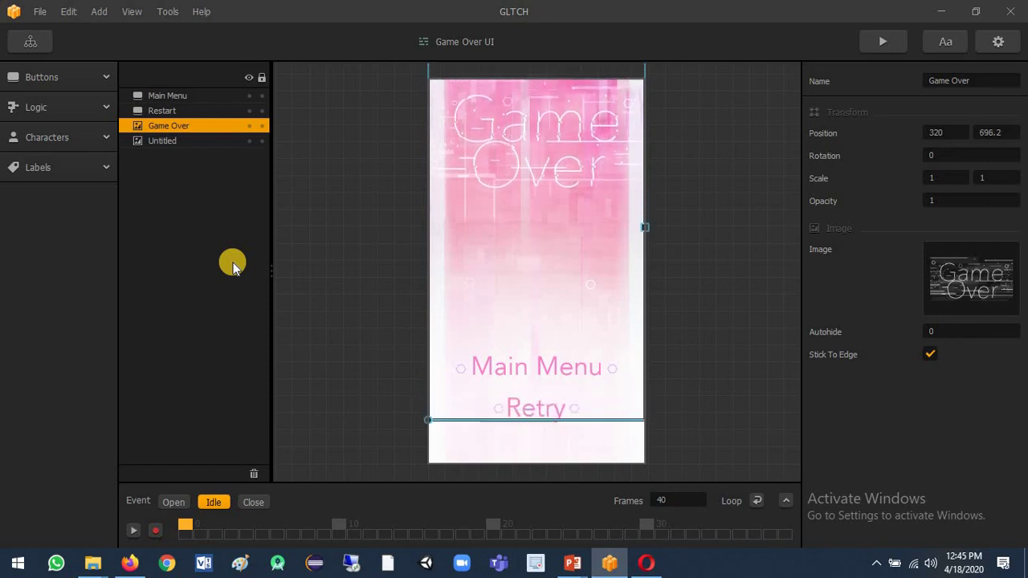
pyautogui.press('Down')
pyautogui.press('Down')
pyautogui.press('Down')
pyautogui.press('Down')
pyautogui.press('Down')
pyautogui.press('Down')
pyautogui.press('Down')
pyautogui.press('Down')
pyautogui.press('Down')
pyautogui.press('Down')
pyautogui.press('Down')
pyautogui.press('Down')
pyautogui.press('Down')
pyautogui.press('Down')
pyautogui.press('Down')
pyautogui.press('Down')
pyautogui.press('Down')
pyautogui.press('Down')
pyautogui.press('Down')
pyautogui.press('Down')
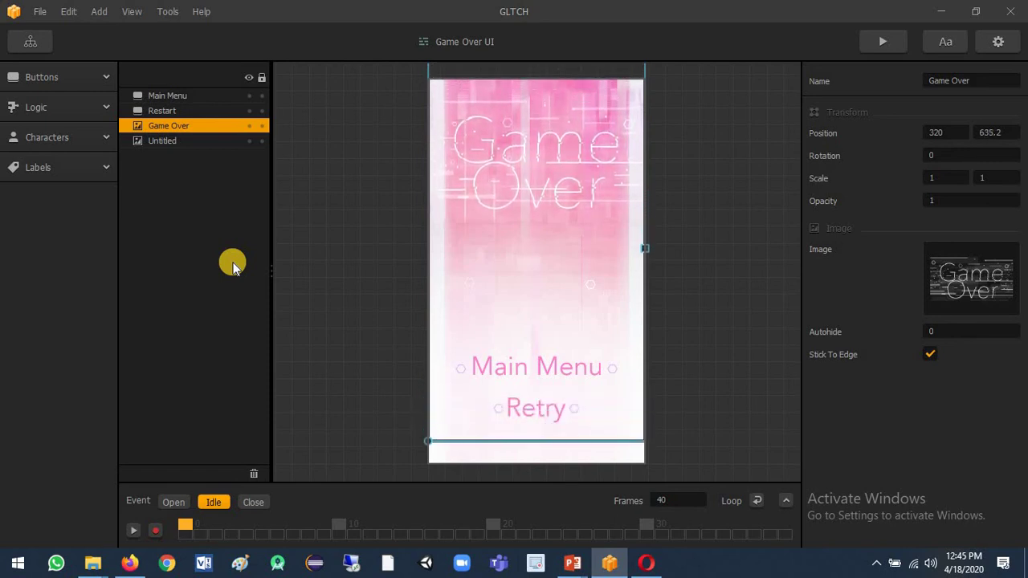
pyautogui.press('Down')
pyautogui.press('Down')
pyautogui.press('Down')
pyautogui.press('Down')
pyautogui.press('Down')
pyautogui.press('Down')
pyautogui.press('Down')
pyautogui.press('Down')
pyautogui.press('Down')
pyautogui.press('Down')
pyautogui.press('Down')
pyautogui.press('Down')
pyautogui.press('Down')
pyautogui.press('Down')
pyautogui.press('Down')
pyautogui.press('Down')
pyautogui.press('Down')
pyautogui.press('Down')
pyautogui.press('Down')
pyautogui.press('Down')
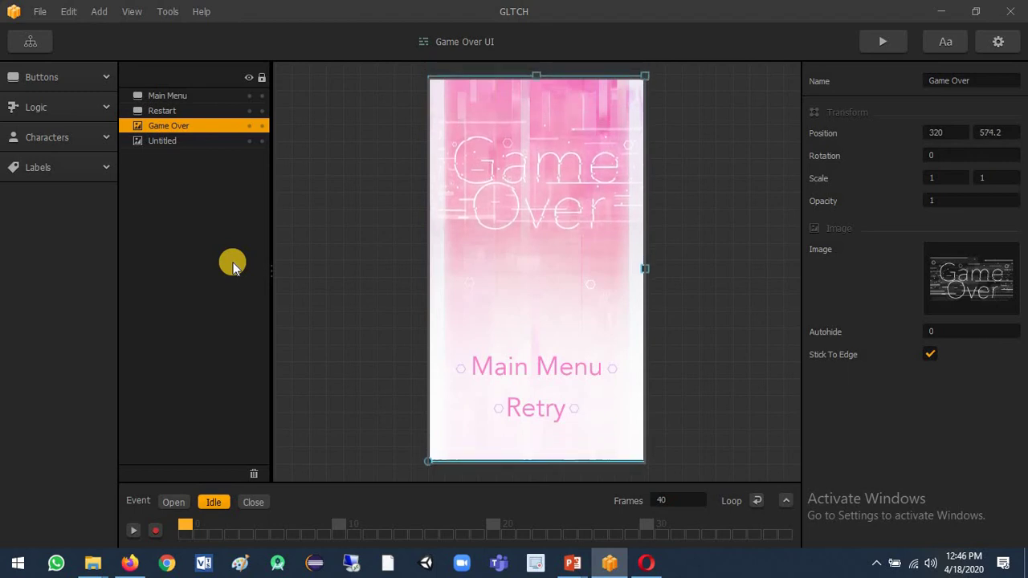
pyautogui.press('Down')
pyautogui.press('Down')
pyautogui.press('Down')
pyautogui.press('Down')
pyautogui.press('Down')
pyautogui.press('Down')
pyautogui.press('Down')
pyautogui.press('Down')
pyautogui.press('Down')
pyautogui.press('Down')
pyautogui.press('Down')
pyautogui.press('Up')
pyautogui.press('Up')
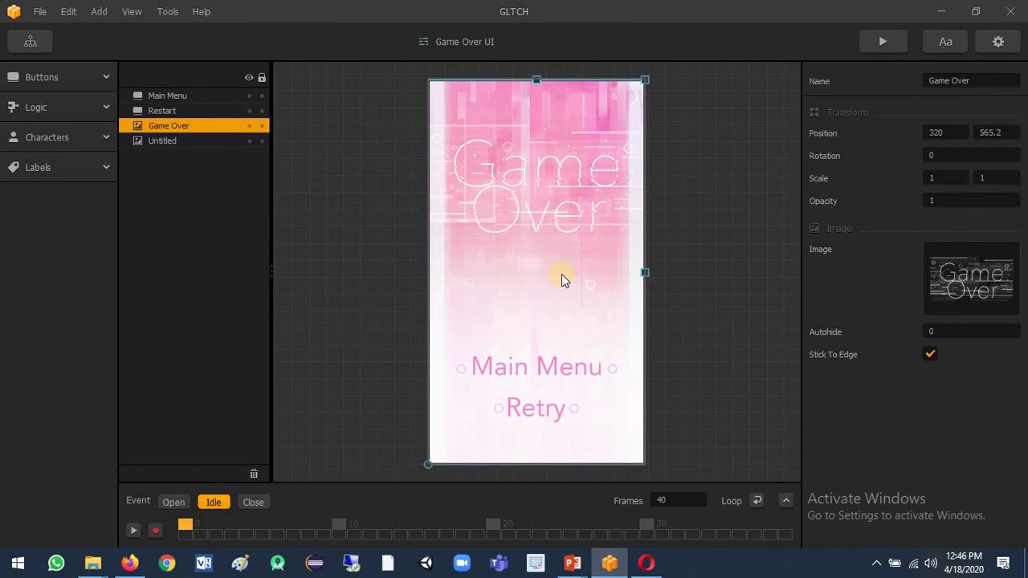
# Preview the game from the mind map, play briefly, pause to check the Pause screen, and close the preview
pyautogui.click(30, 40)
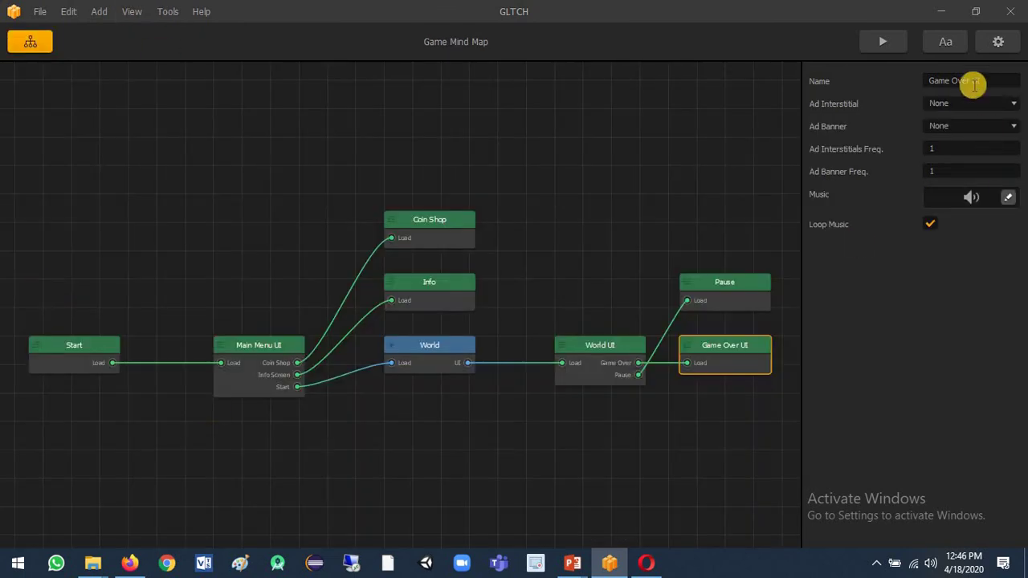
pyautogui.click(896, 40)
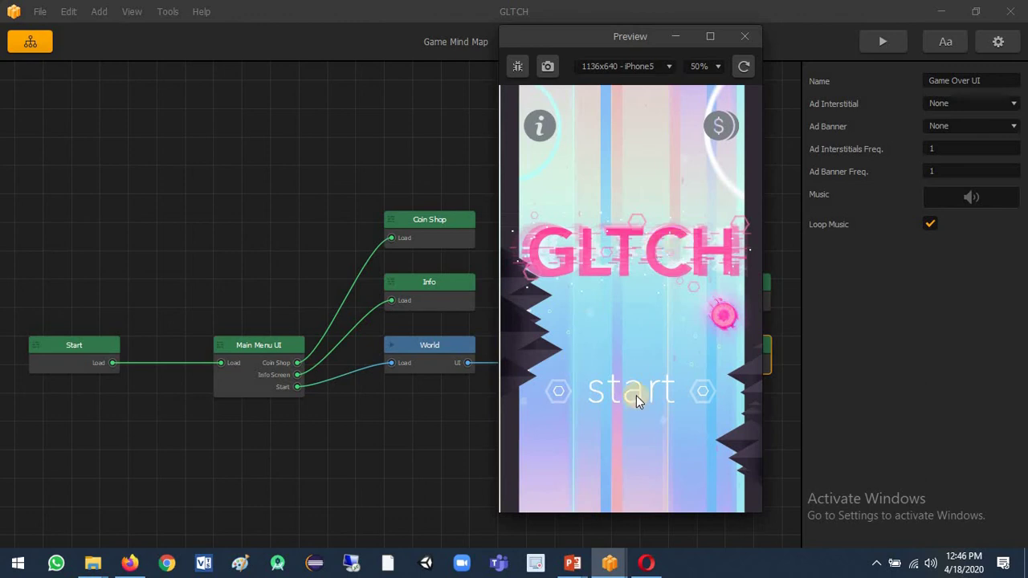
pyautogui.click(637, 396)
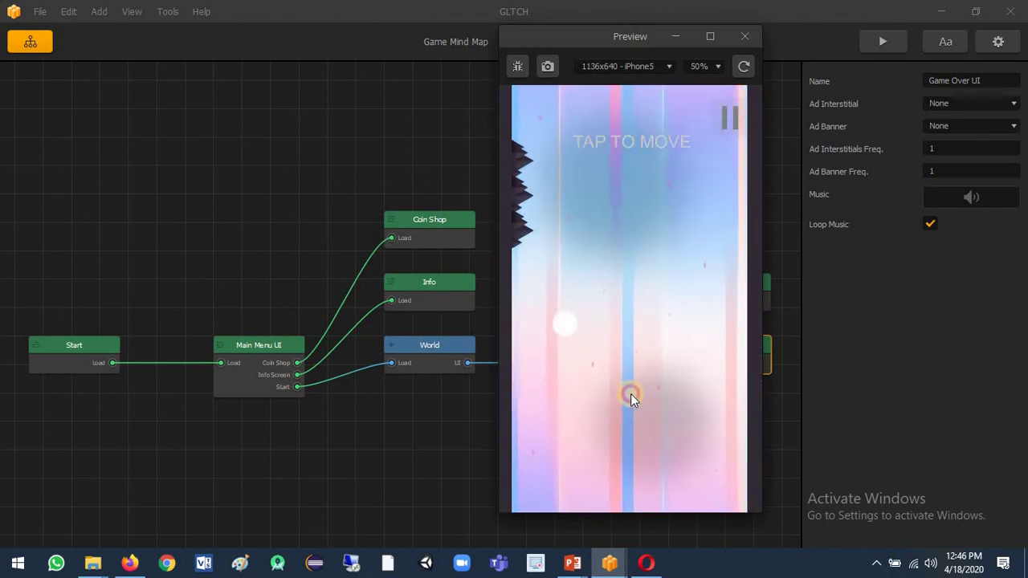
pyautogui.click(630, 394)
pyautogui.click(631, 393)
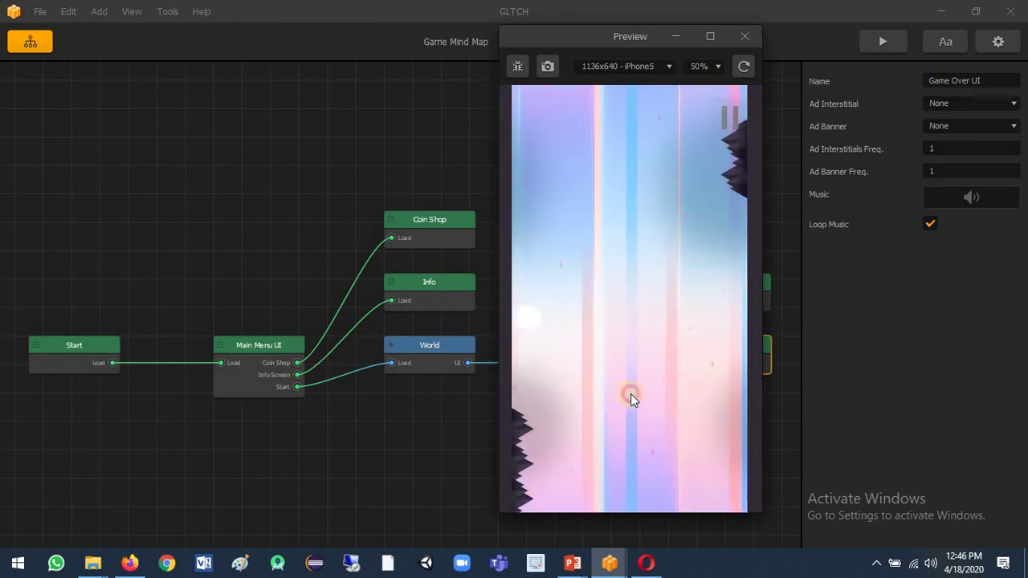
pyautogui.click(631, 393)
pyautogui.click(679, 249)
pyautogui.click(727, 119)
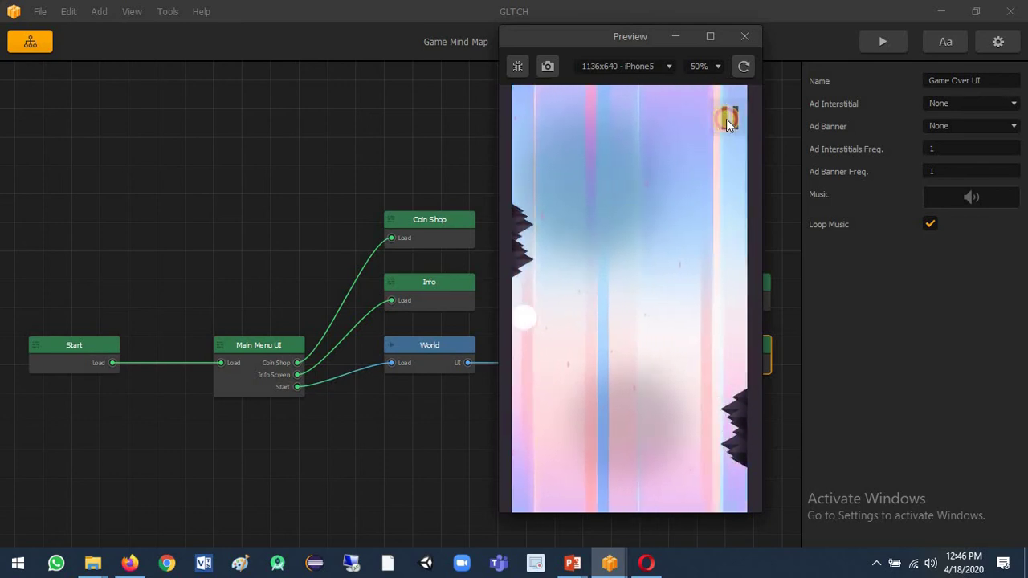
pyautogui.click(684, 169)
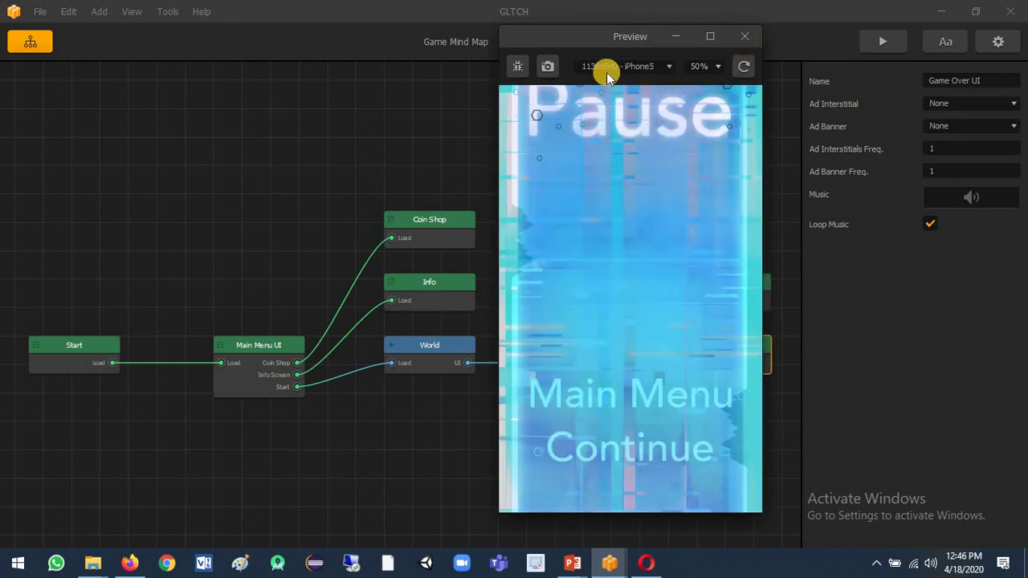
pyautogui.click(718, 72)
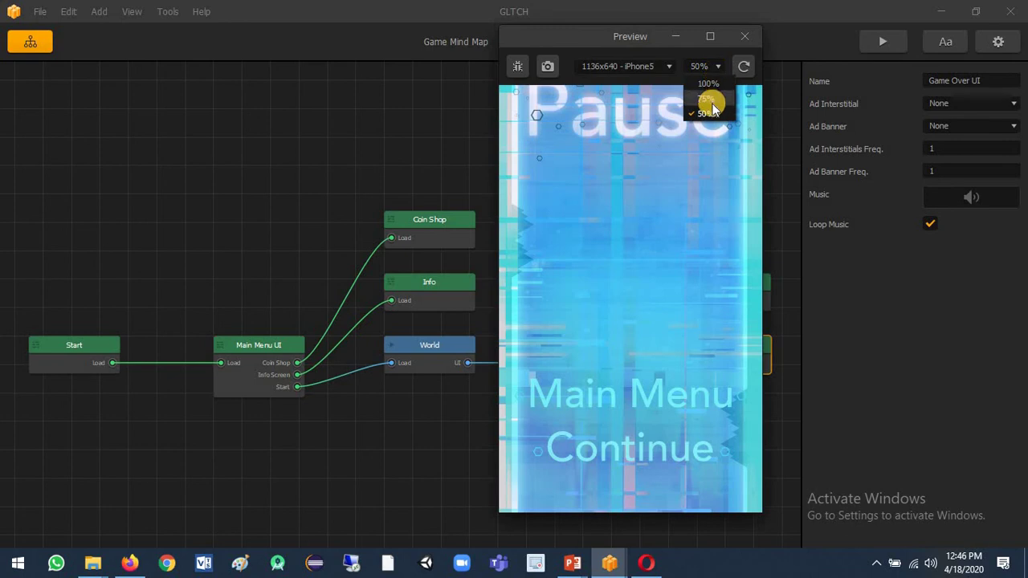
pyautogui.click(668, 234)
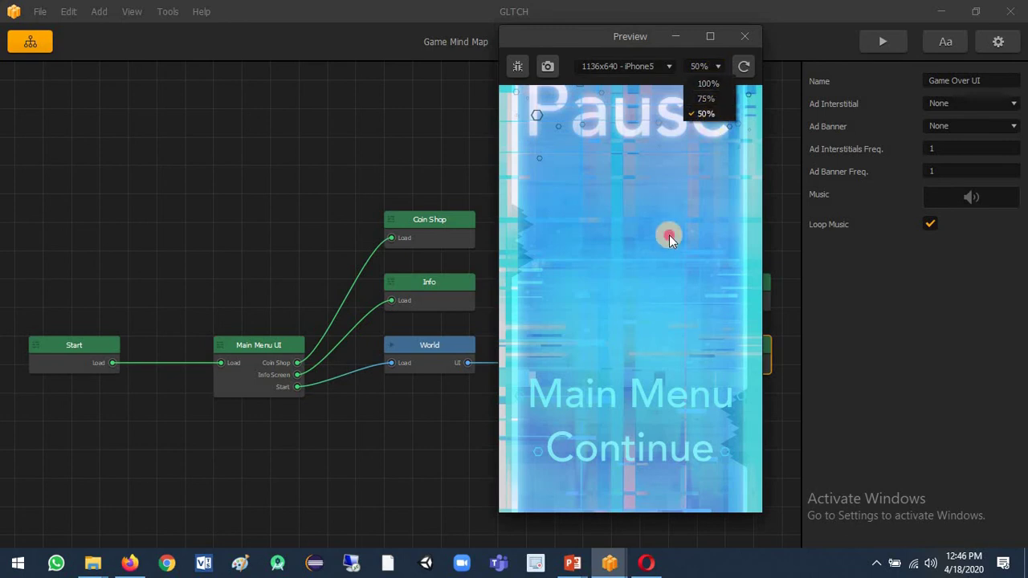
pyautogui.click(745, 37)
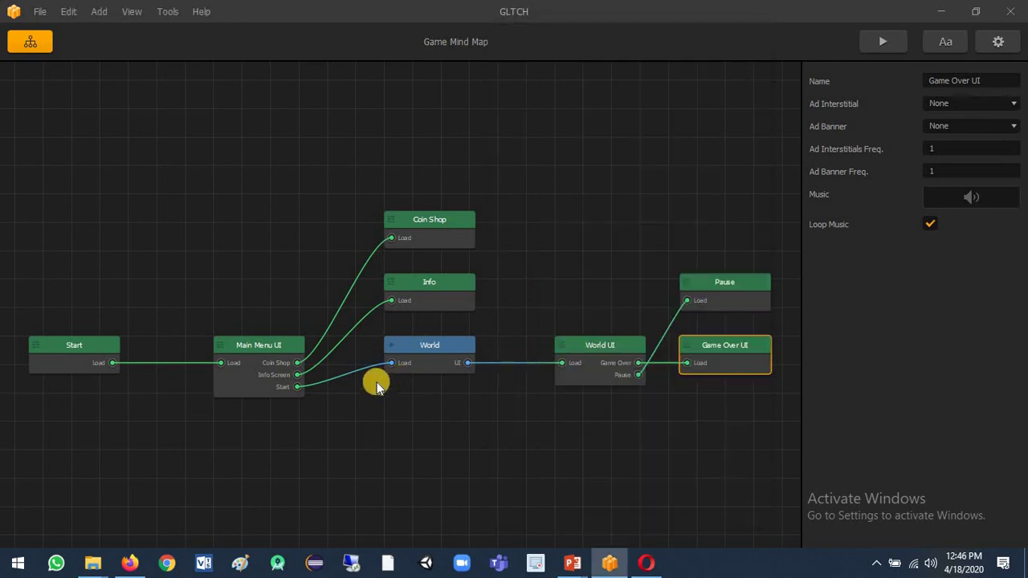
# In the World, replace the Character's default animation with frames 0.png to 22.png from the Character graphics folder's Animation subfolder
pyautogui.doubleClick(440, 339)
pyautogui.click(98, 106)
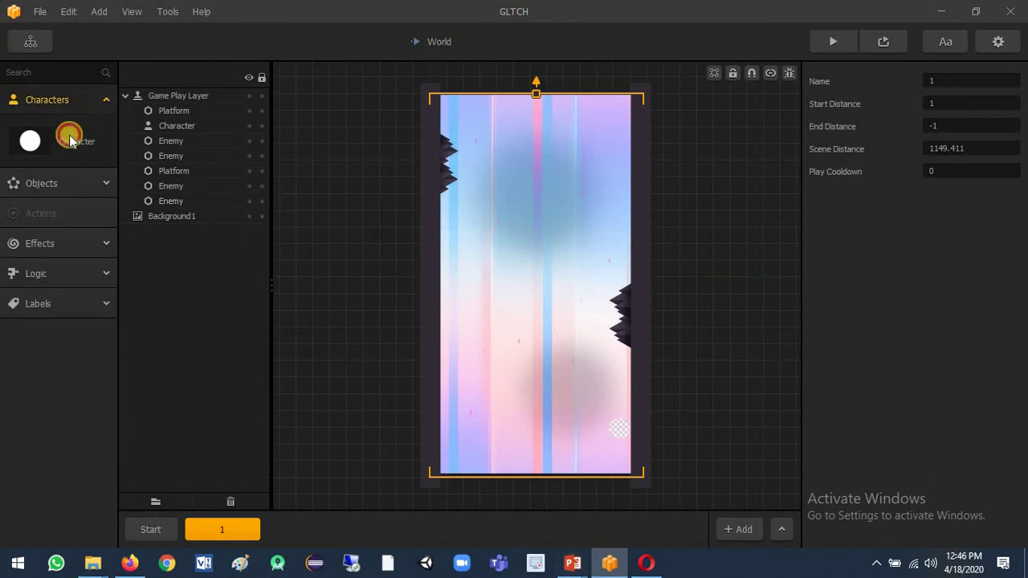
pyautogui.click(29, 139)
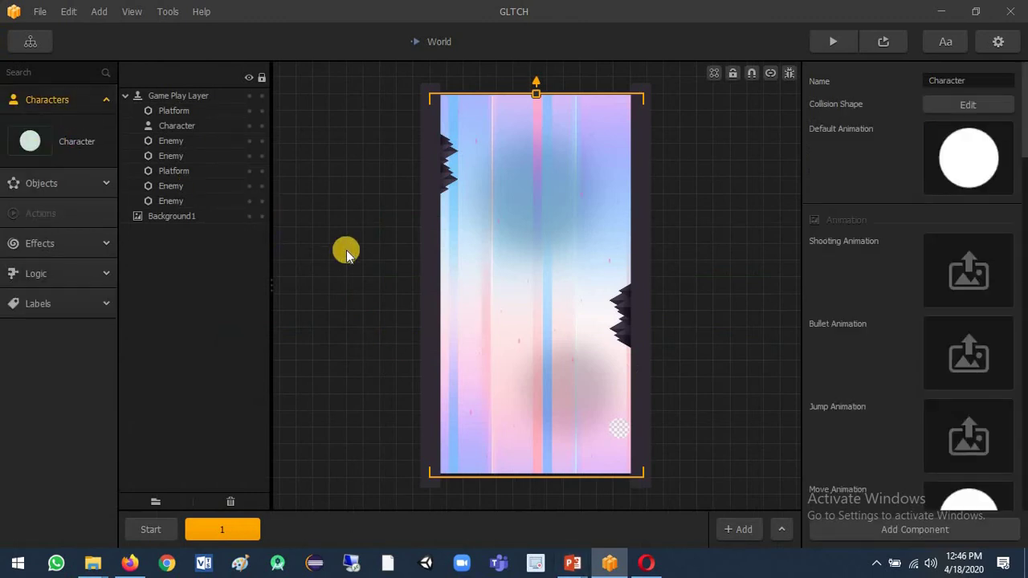
pyautogui.hotkey('alt', 'Tab')
pyautogui.click(457, 362)
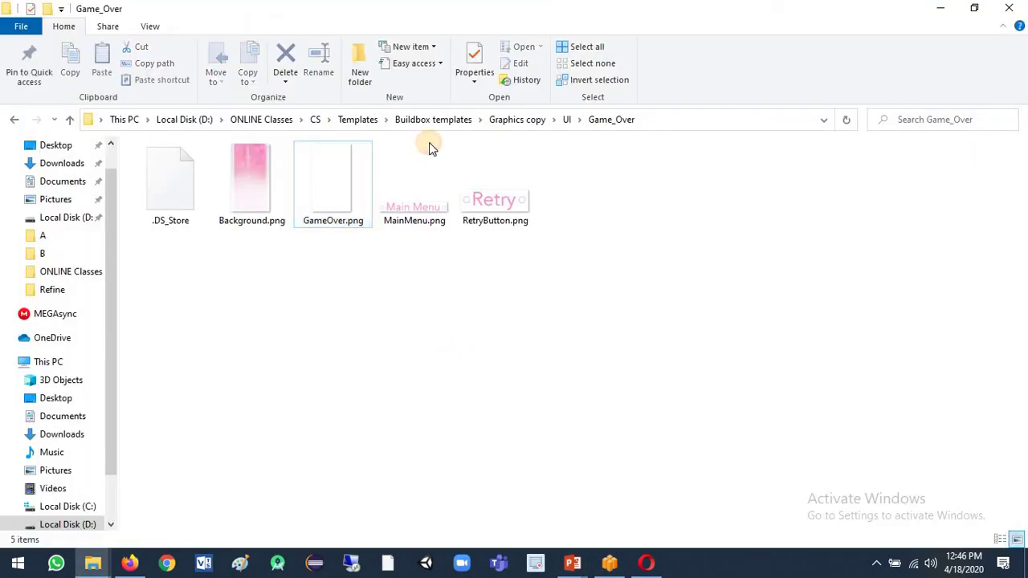
pyautogui.click(516, 121)
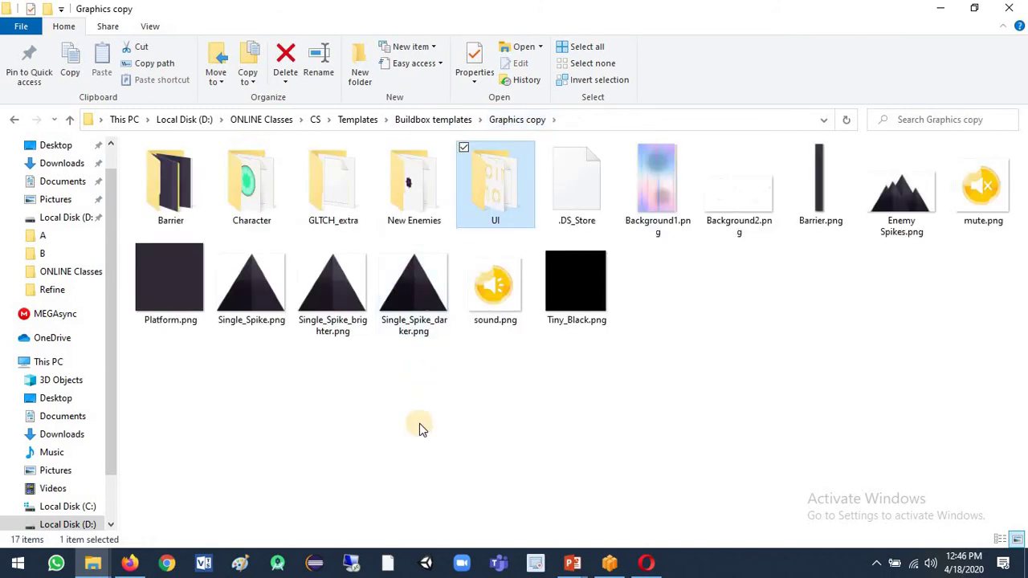
pyautogui.doubleClick(258, 197)
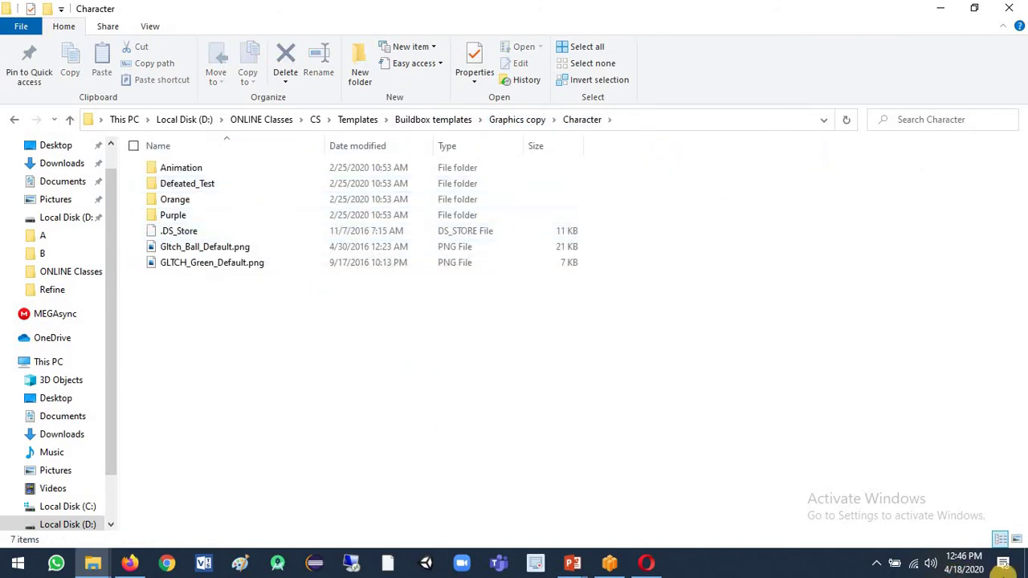
pyautogui.click(1017, 539)
pyautogui.doubleClick(178, 192)
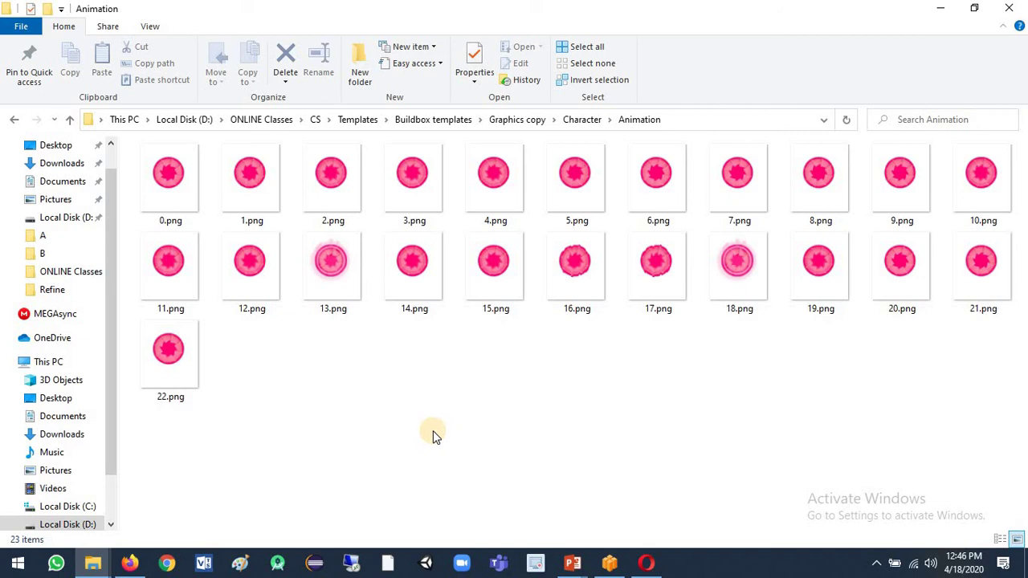
pyautogui.hotkey('ctrl', 'a')
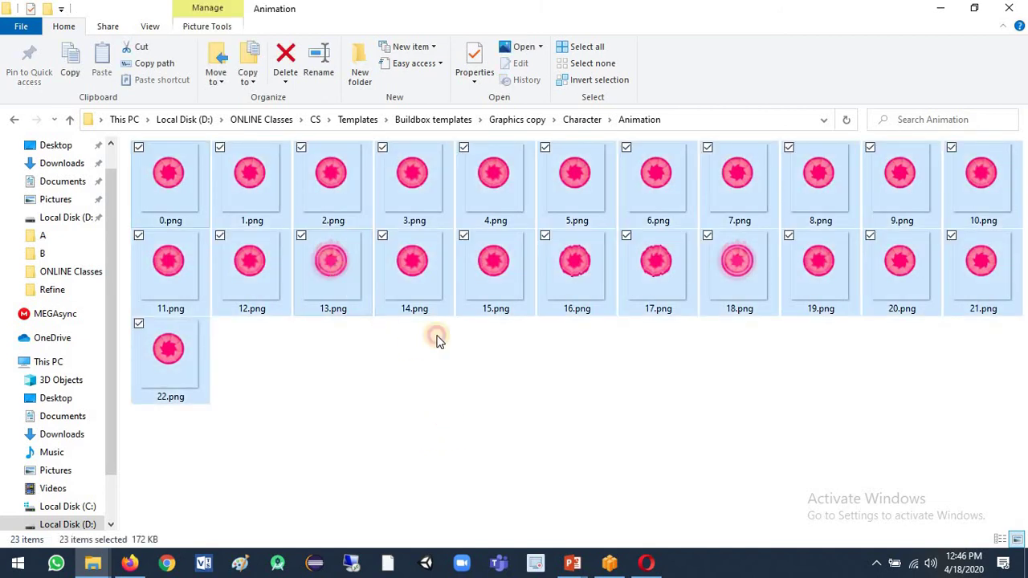
pyautogui.moveTo(437, 341); pyautogui.dragTo(875, 214)
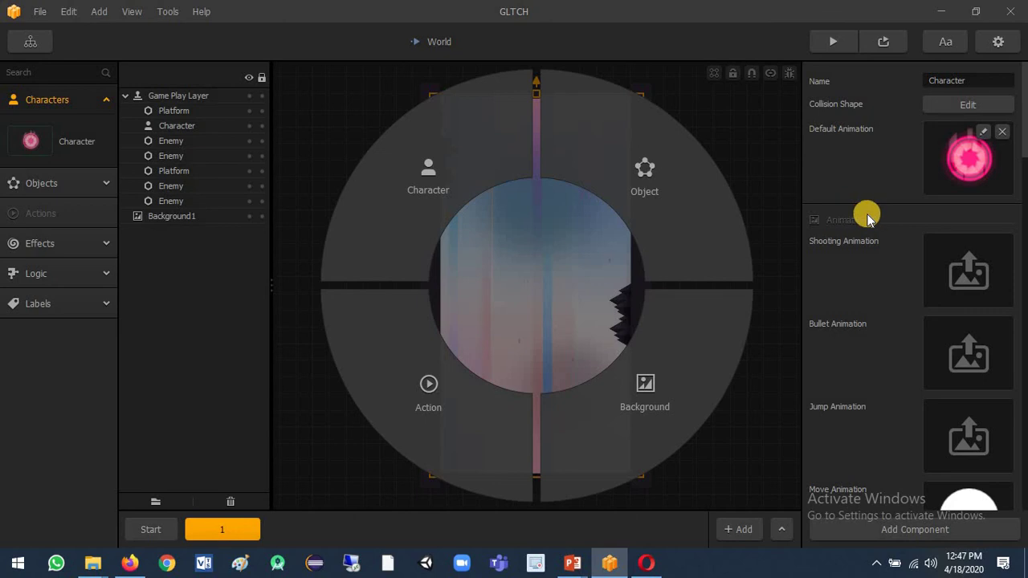
# Reopen the World from the mind map and set the Background1 layer's speed to 0
pyautogui.click(28, 48)
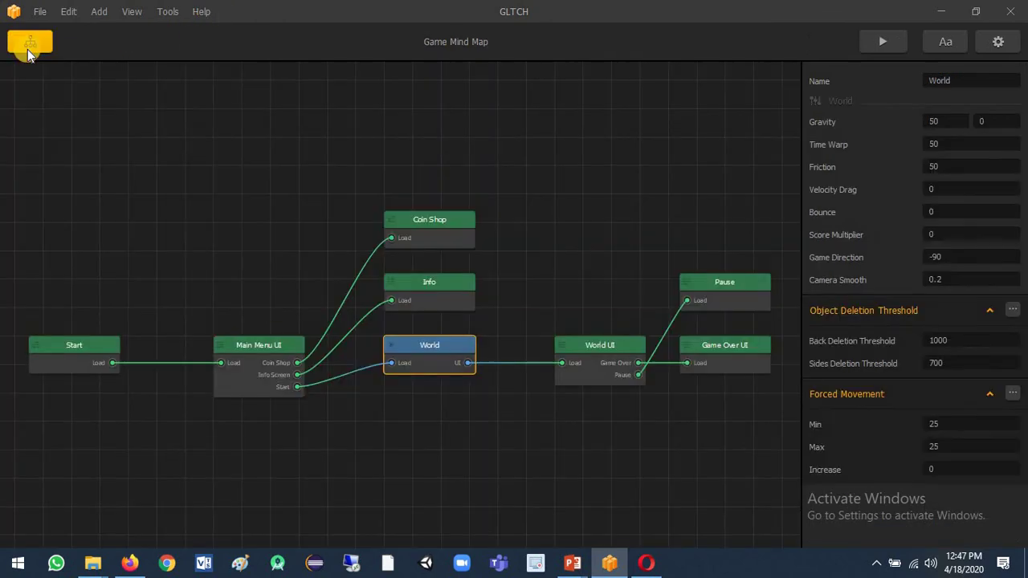
pyautogui.click(438, 357)
pyautogui.click(437, 357)
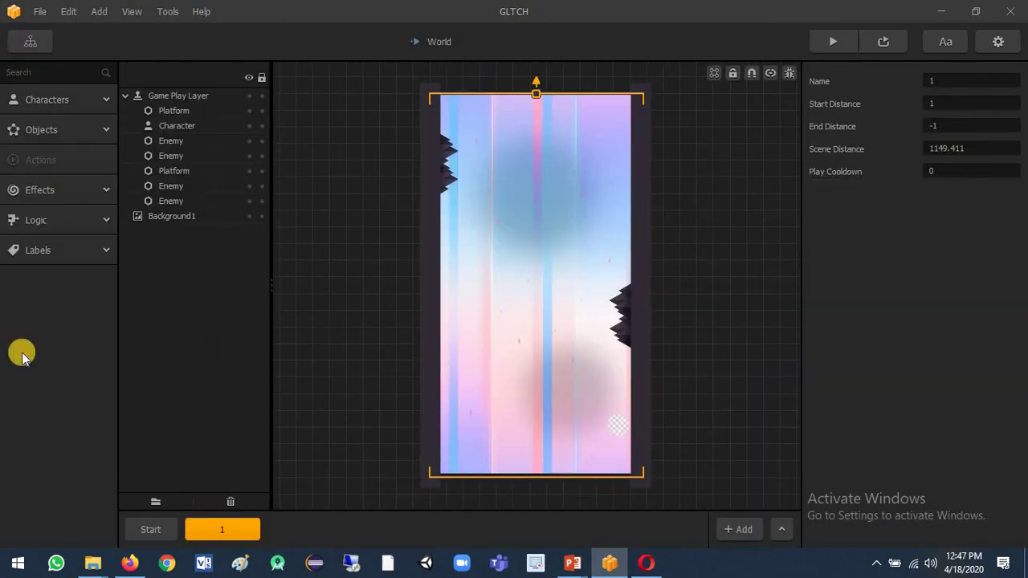
pyautogui.click(183, 222)
pyautogui.click(936, 279)
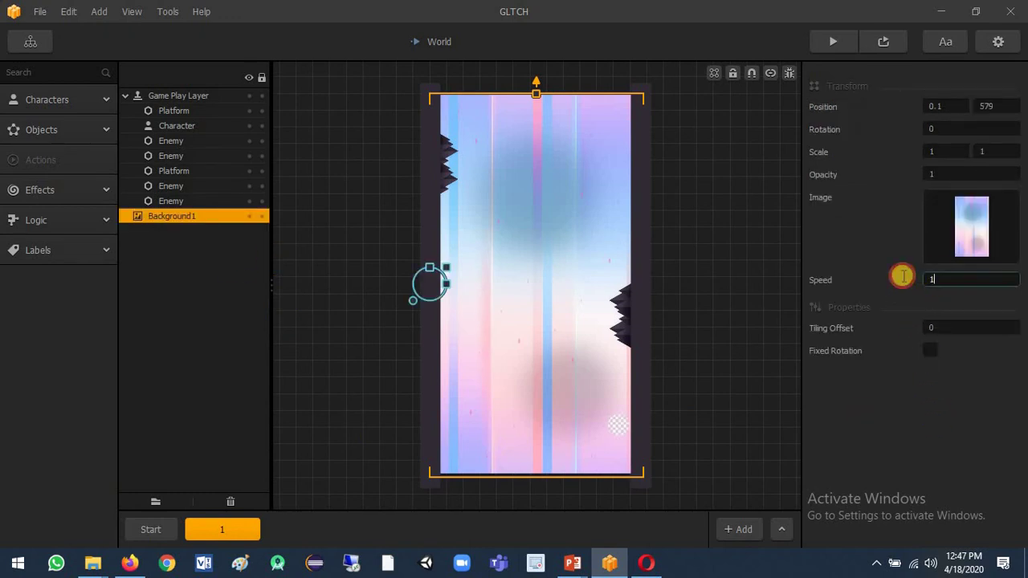
pyautogui.doubleClick(903, 277)
pyautogui.write('0')
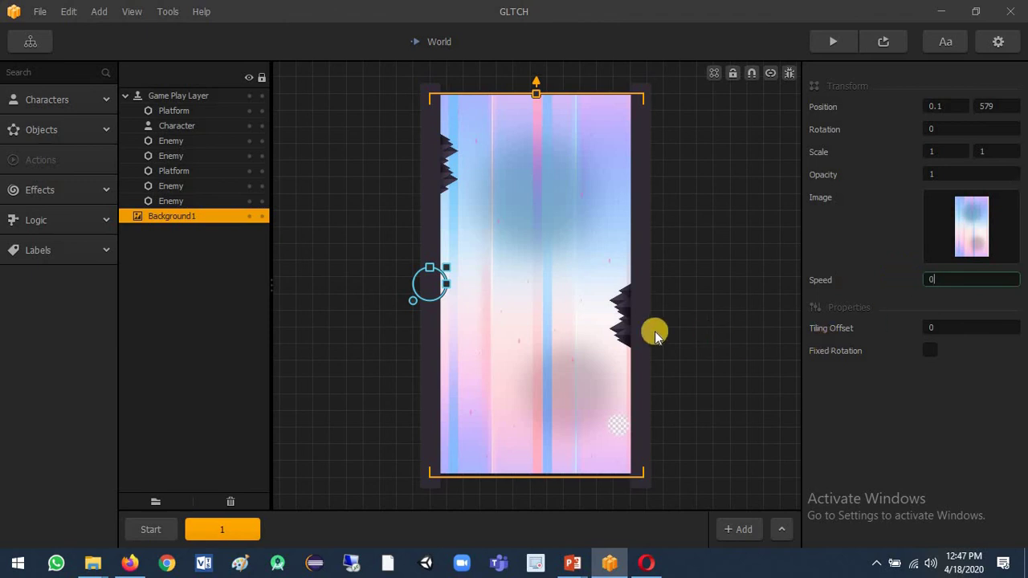
# Save the project to the Desktop as LAB Part 3
pyautogui.click(38, 12)
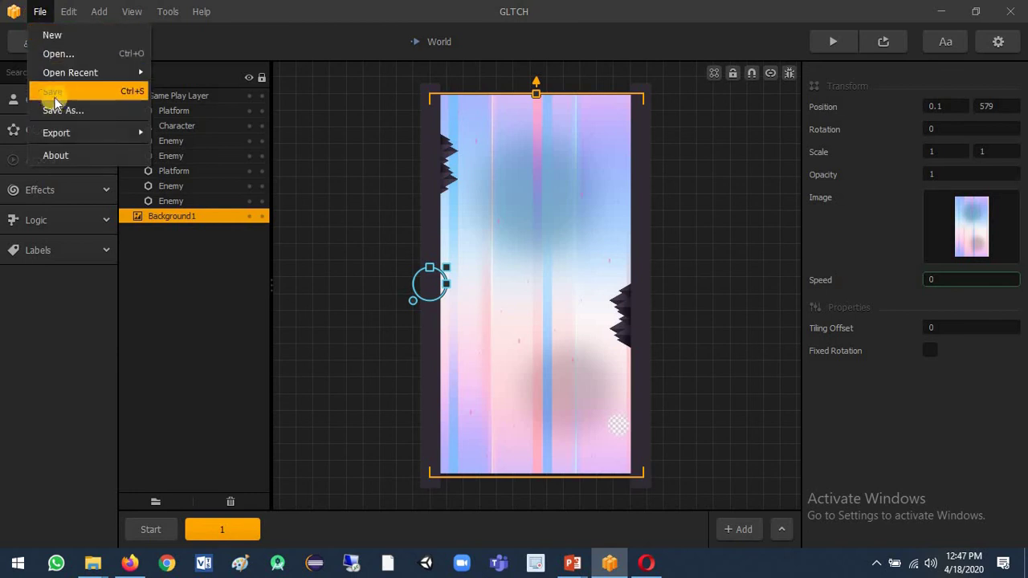
pyautogui.click(75, 95)
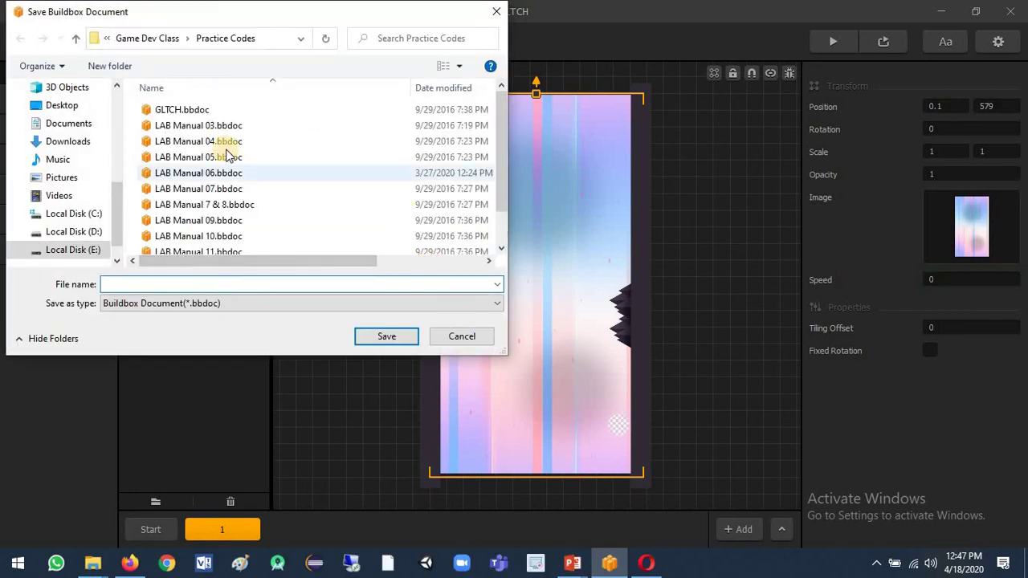
pyautogui.click(63, 107)
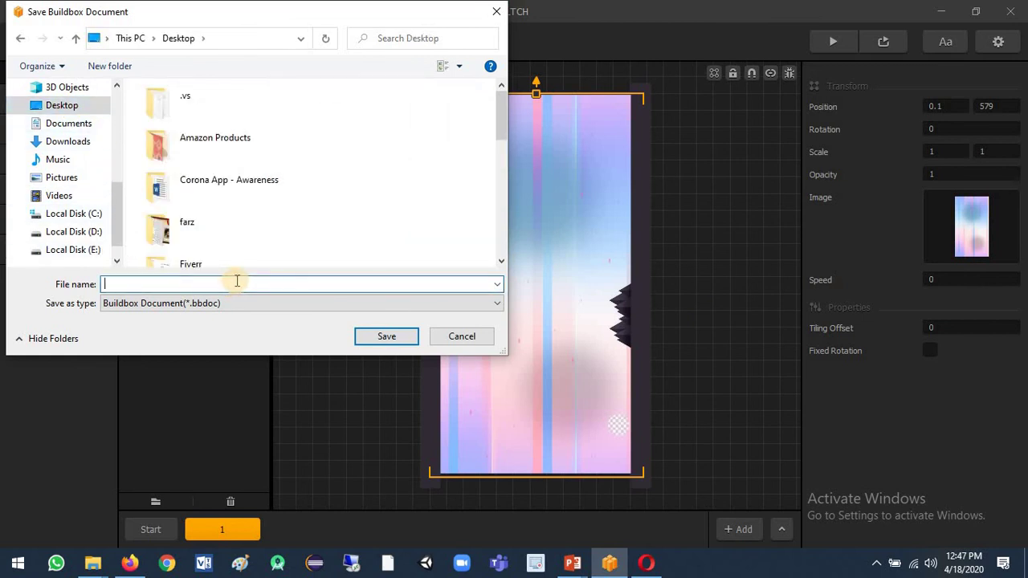
pyautogui.write('LAB Part 0')
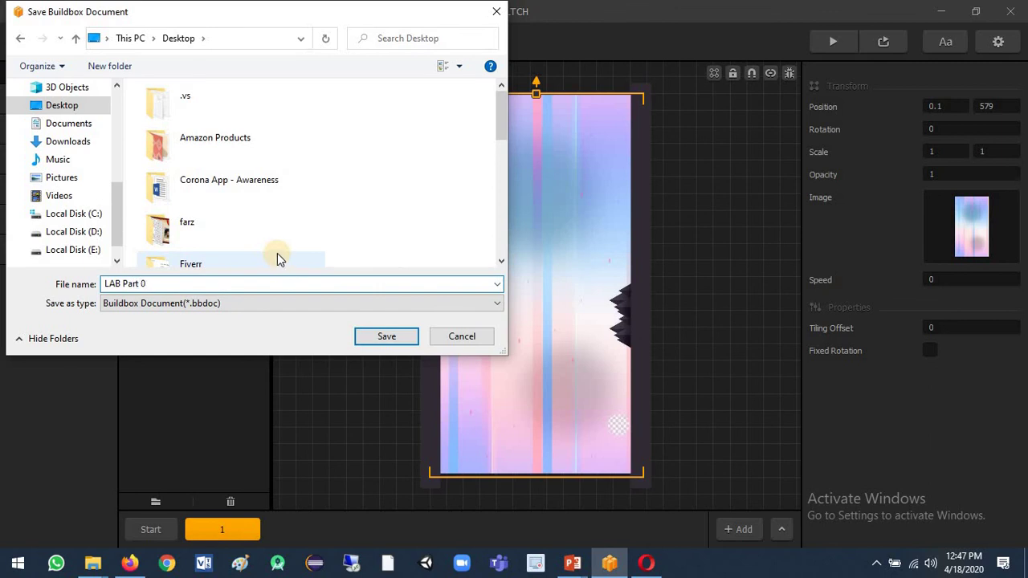
pyautogui.press('BackSpace')
pyautogui.write('3')
pyautogui.click(386, 338)
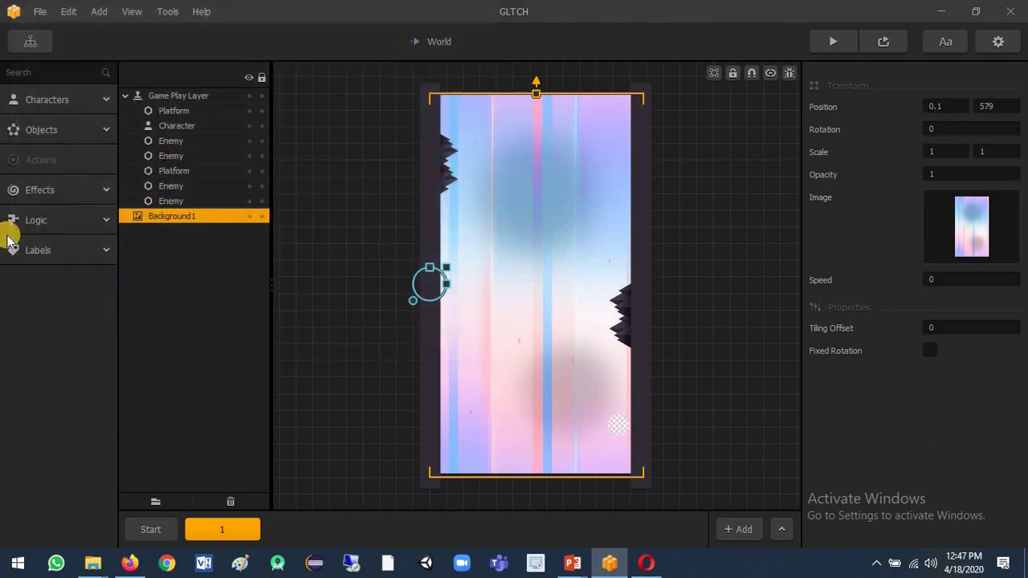
# Preview the game again, move the character a few times, pause the run and choose Continue
pyautogui.click(837, 43)
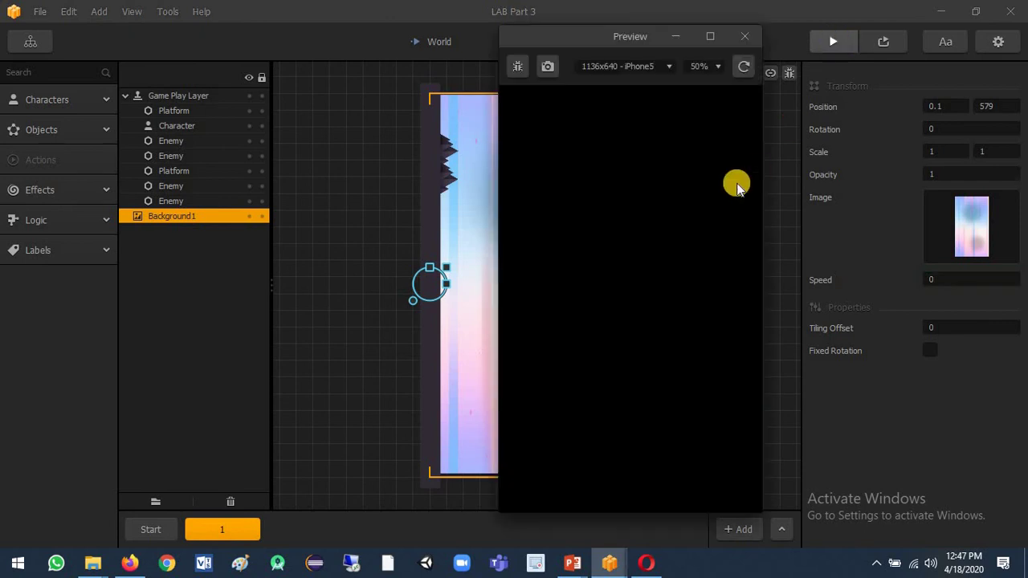
pyautogui.click(642, 399)
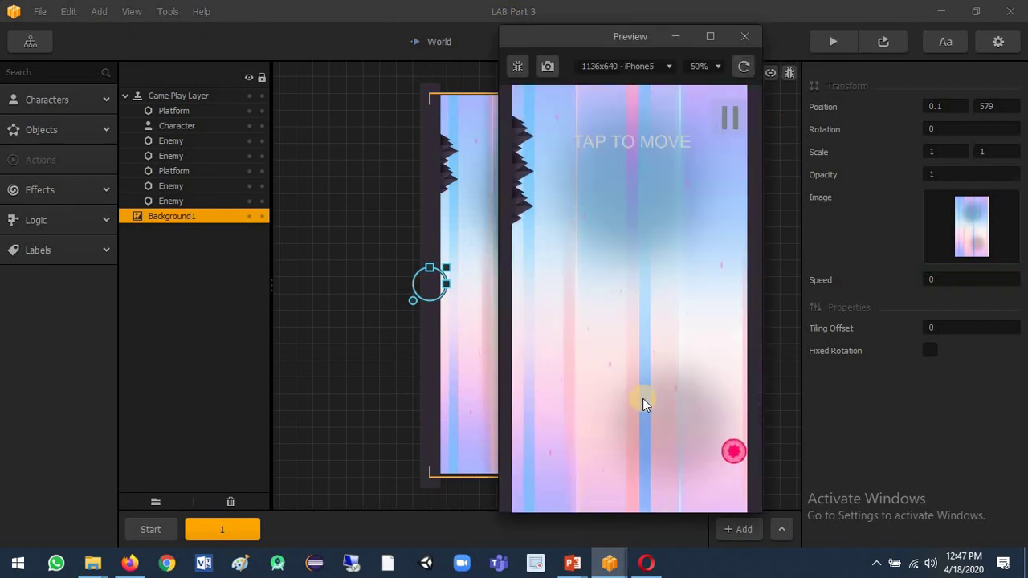
pyautogui.click(643, 398)
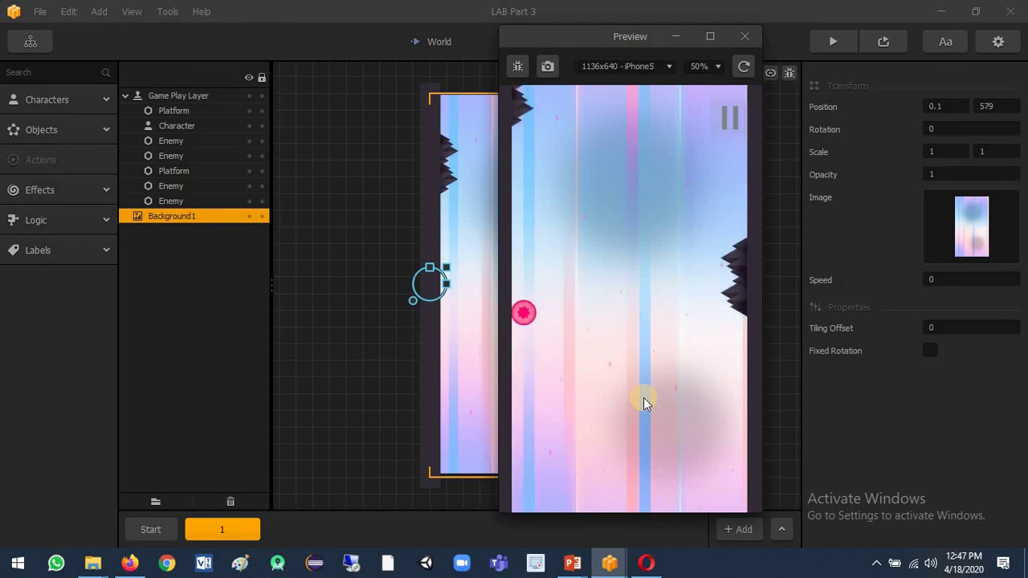
pyautogui.click(646, 397)
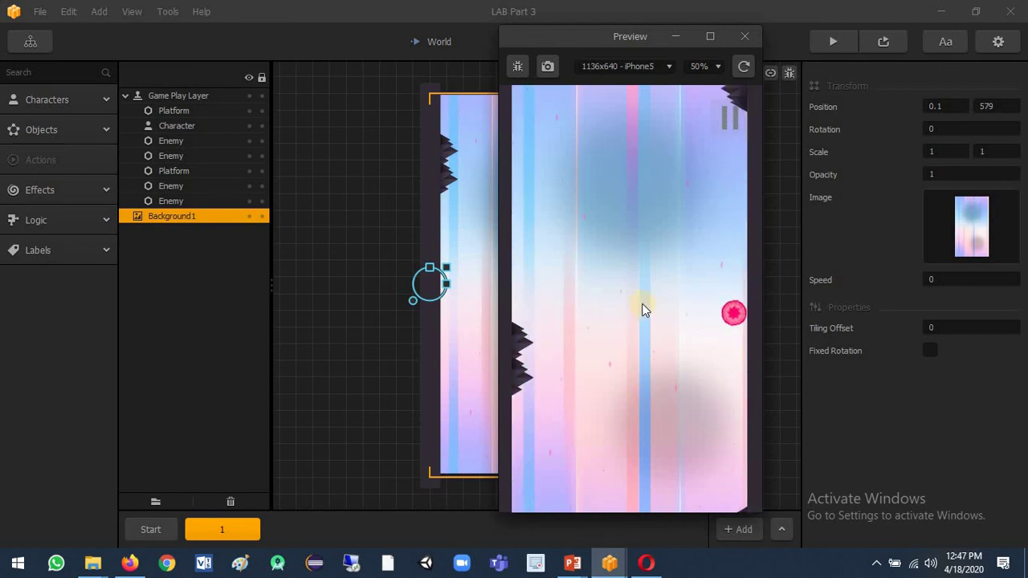
pyautogui.click(733, 119)
pyautogui.click(673, 440)
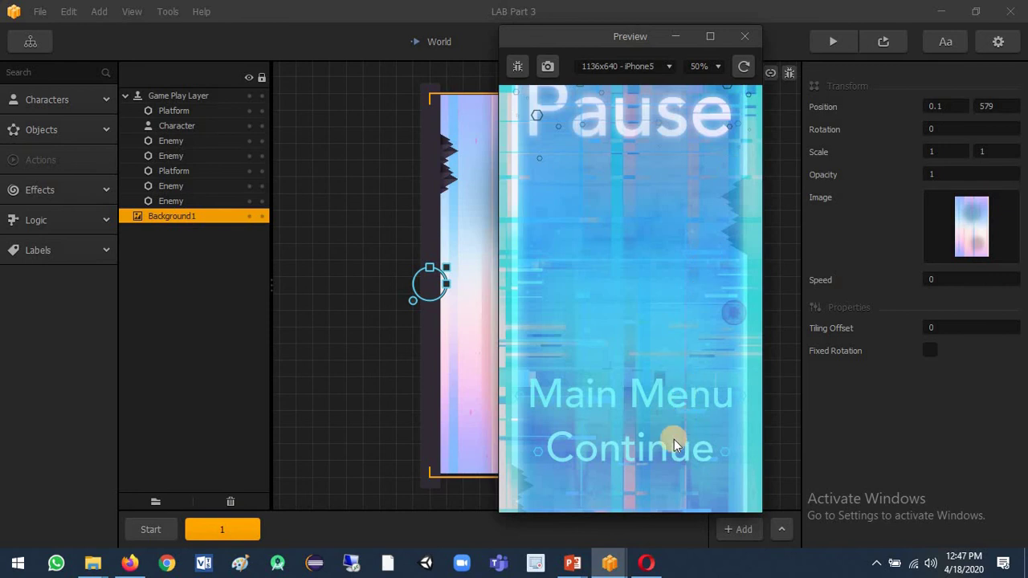